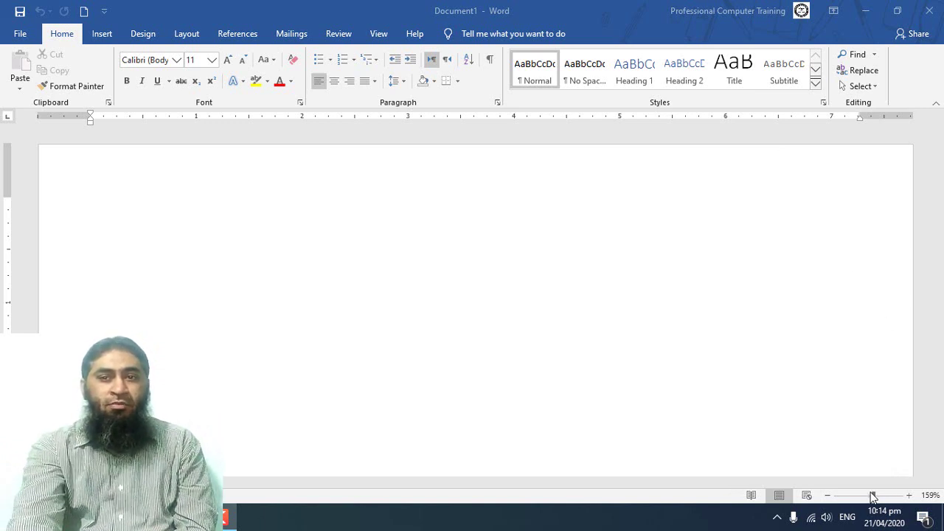
- Generate ten paragraphs of sample text with =rand(10) and zoom the page out to 89%
{"action": "left_click_drag", "start_coordinate": [882, 497], "coordinate": [870, 496]}
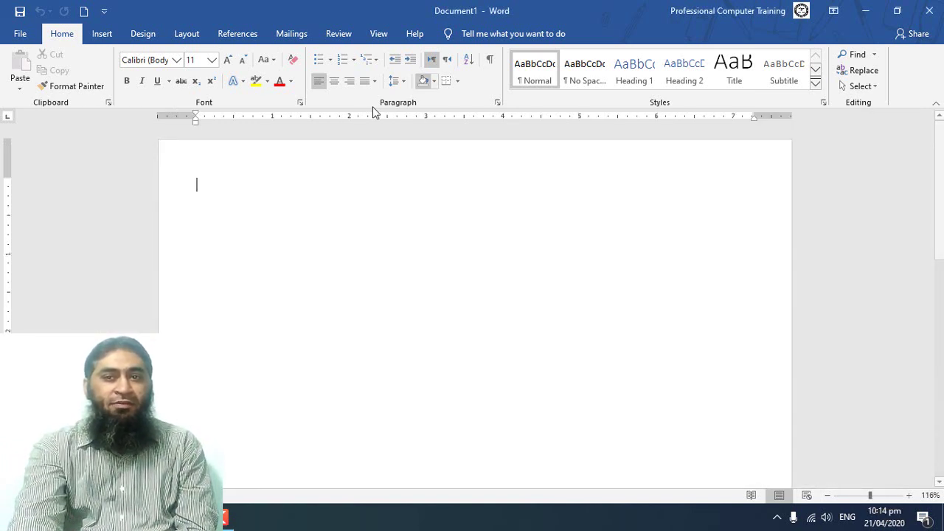
{"action": "type", "text": "=ran"}
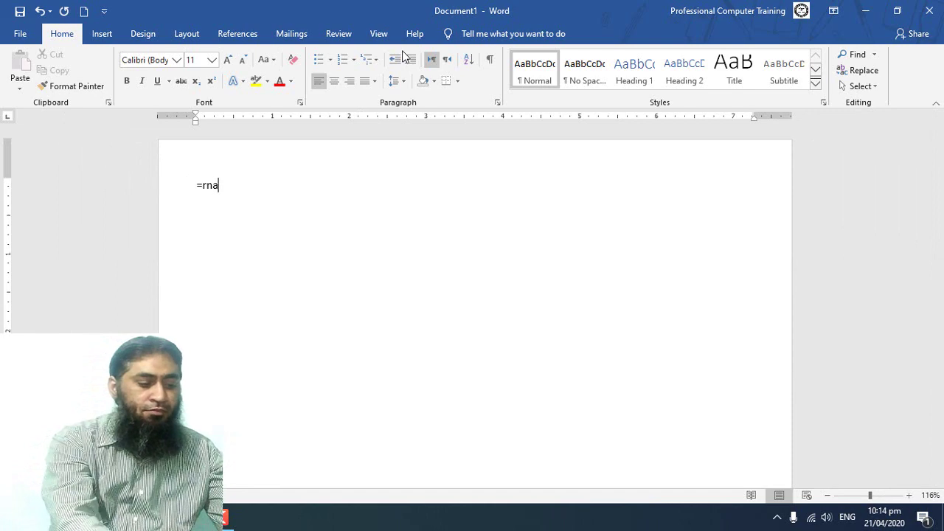
{"action": "key", "text": "BackSpace"}
{"action": "key", "text": "BackSpace"}
{"action": "type", "text": "and"}
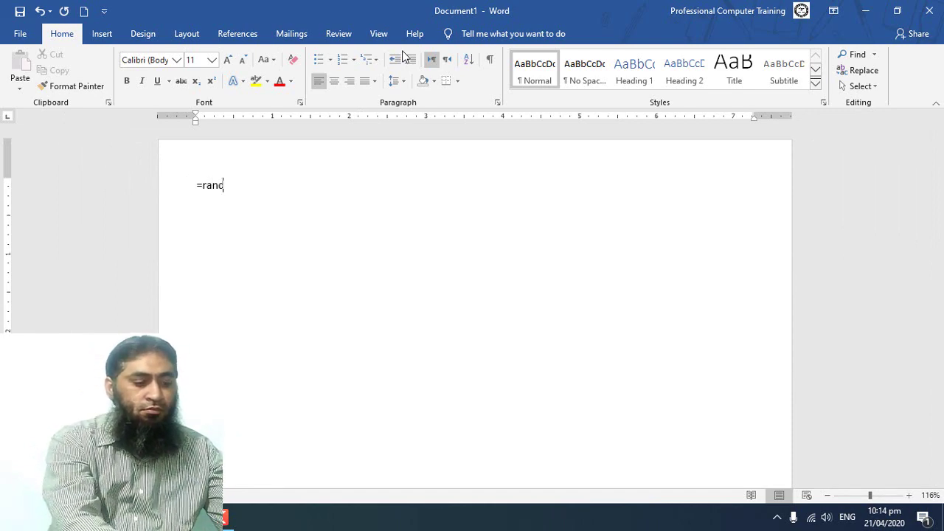
{"action": "type", "text": "(1)0"}
{"action": "key", "text": "Return"}
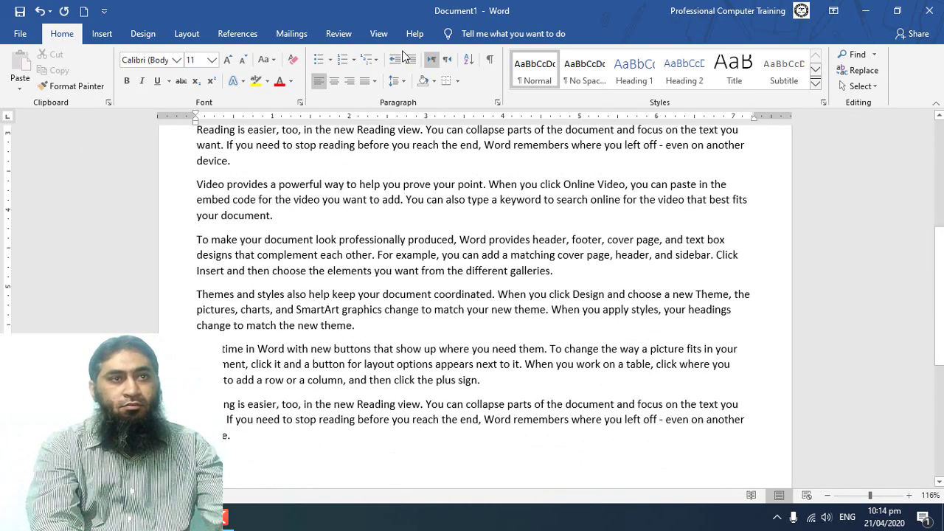
{"action": "scroll", "coordinate": [597, 204], "scroll_direction": "down", "scroll_amount": 2}
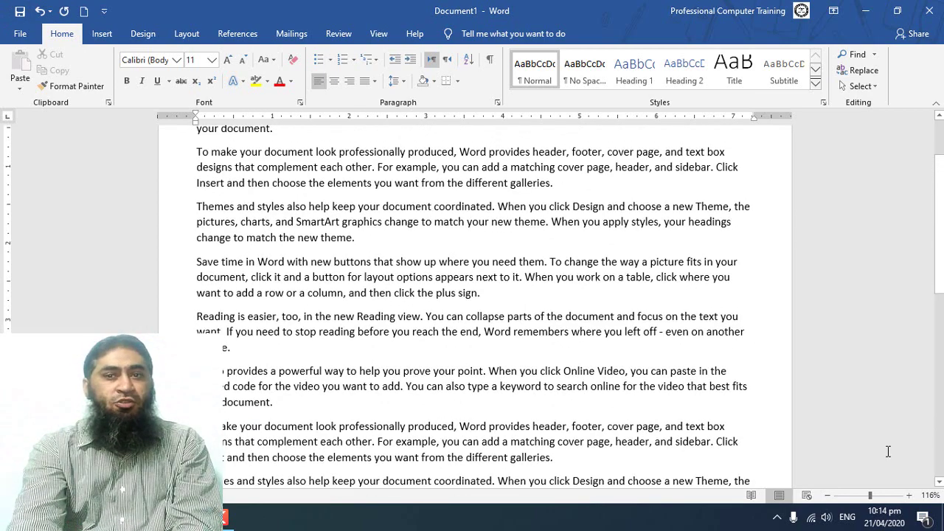
{"action": "left_click_drag", "start_coordinate": [870, 496], "coordinate": [865, 496]}
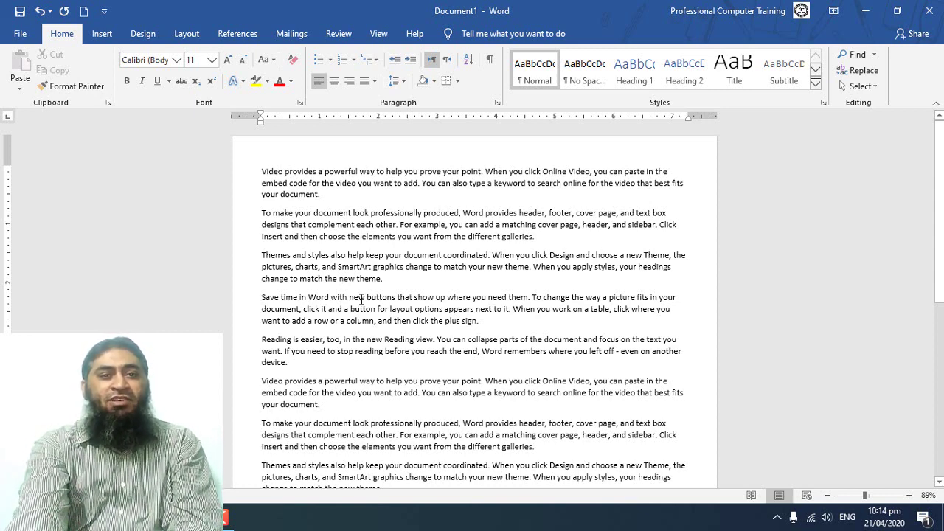
- Select the entire 'Save time in Word' paragraph, leaving the line spacing unchanged
{"action": "triple_click", "coordinate": [265, 301]}
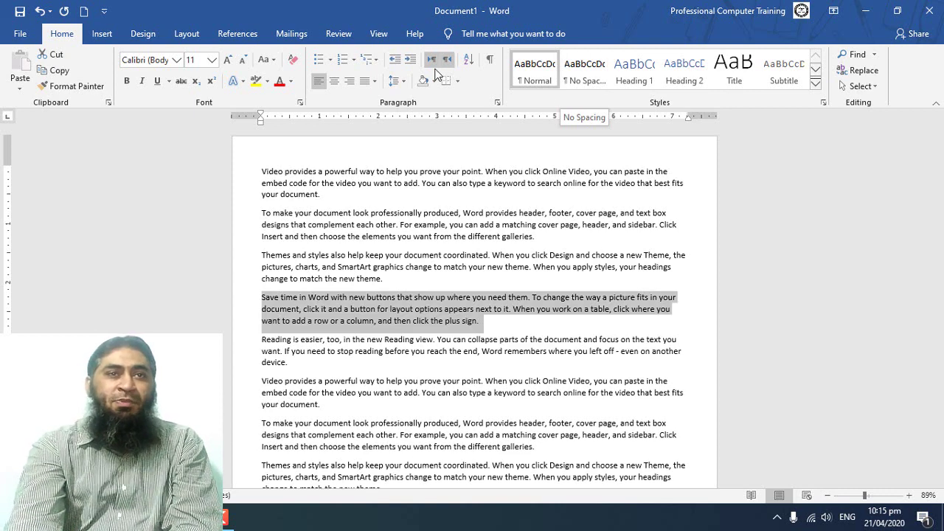
{"action": "left_click", "coordinate": [401, 79]}
{"action": "key", "text": "Escape"}
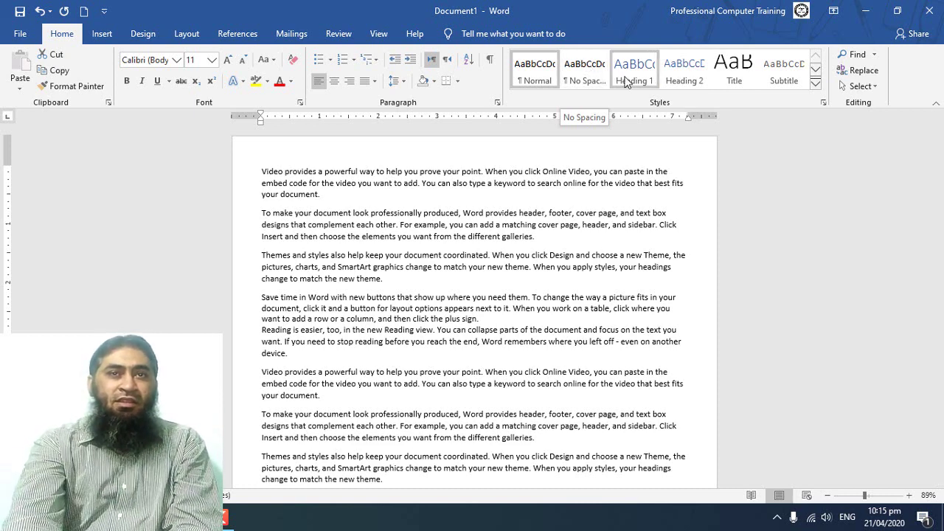
{"action": "left_click", "coordinate": [816, 85]}
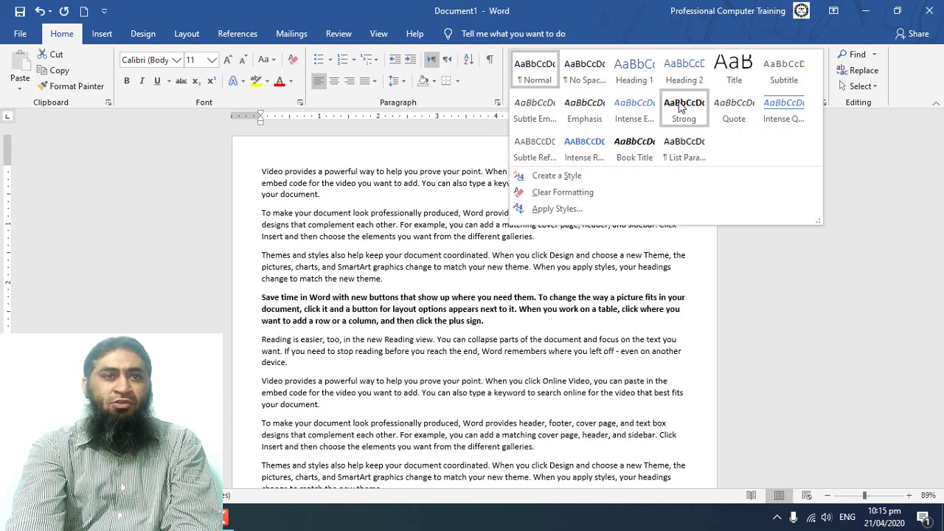
{"action": "left_click", "coordinate": [636, 74]}
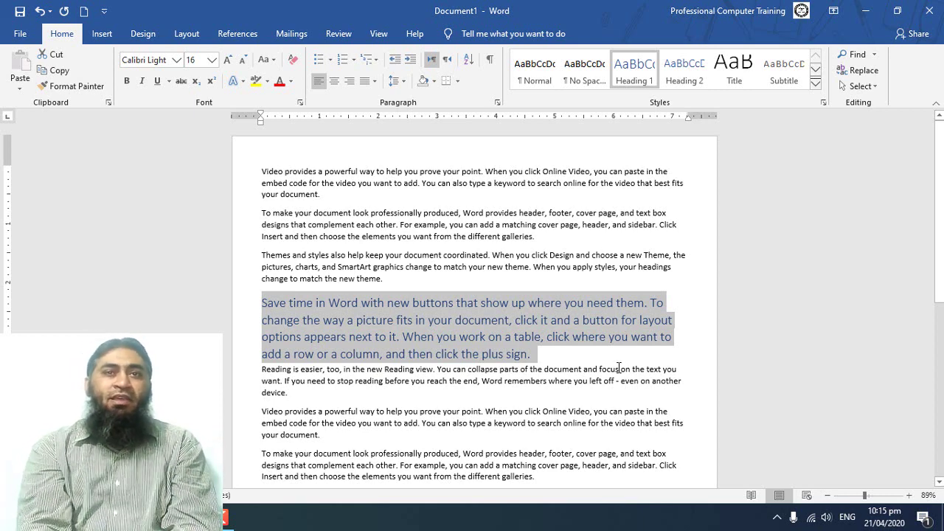
{"action": "left_click", "coordinate": [816, 83]}
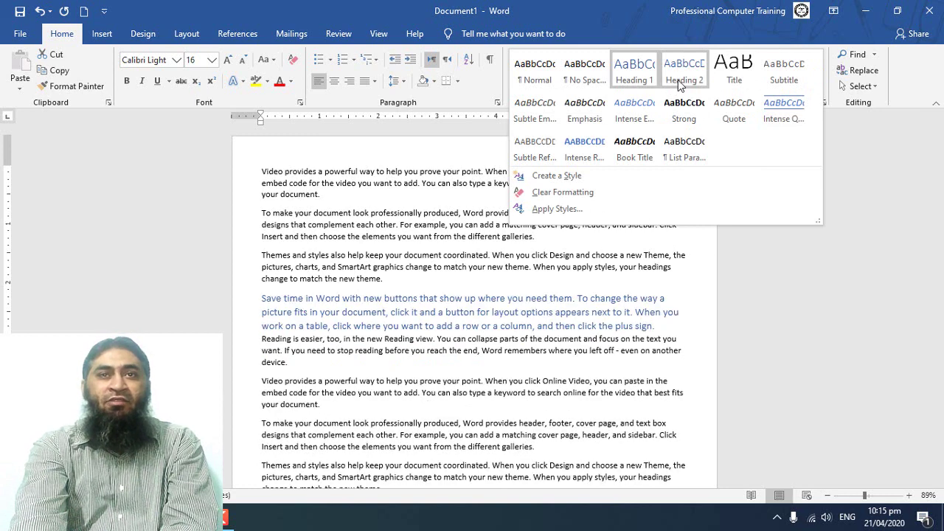
{"action": "left_click", "coordinate": [663, 439]}
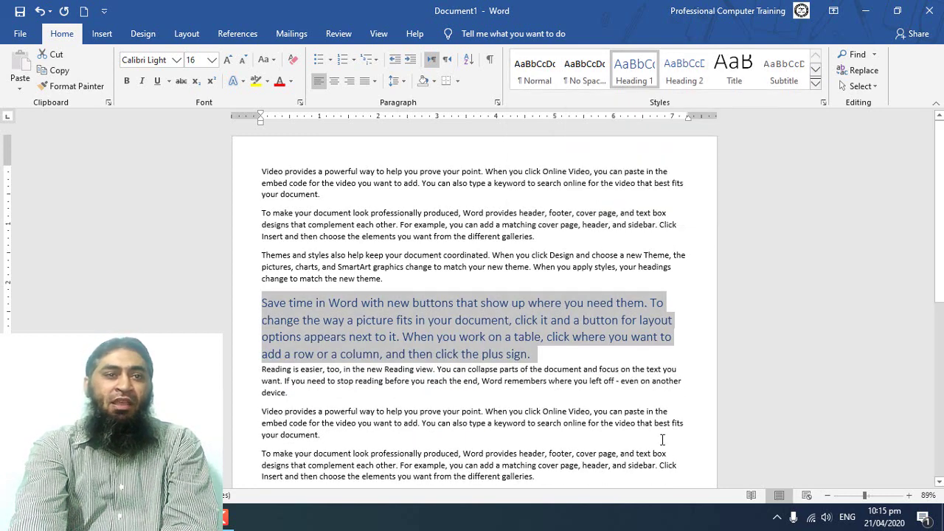
{"action": "key", "text": "ctrl+z"}
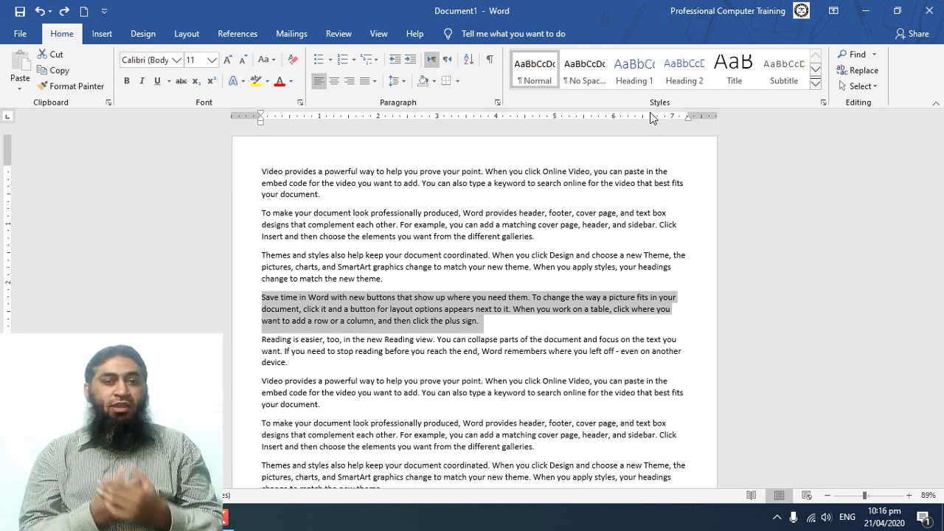
{"action": "left_click", "coordinate": [263, 171]}
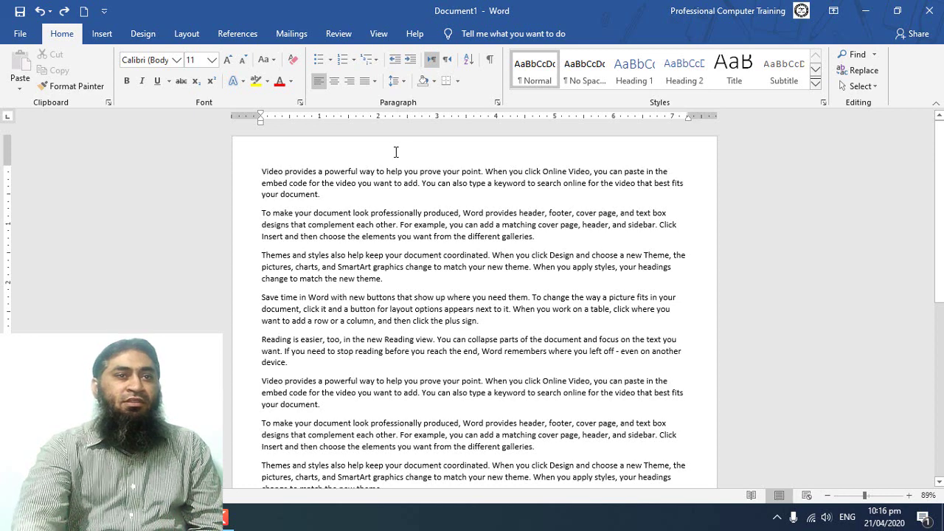
{"action": "key", "text": "Return"}
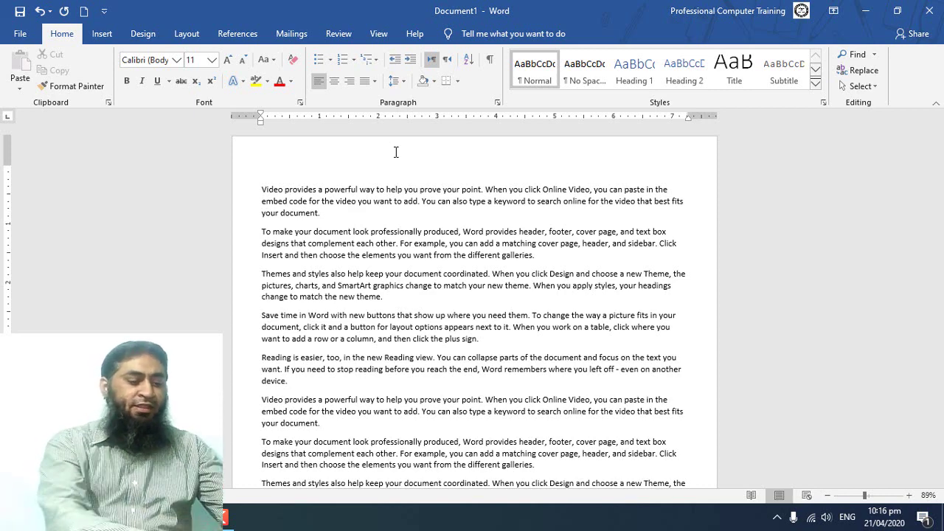
{"action": "type", "text": "MS W"}
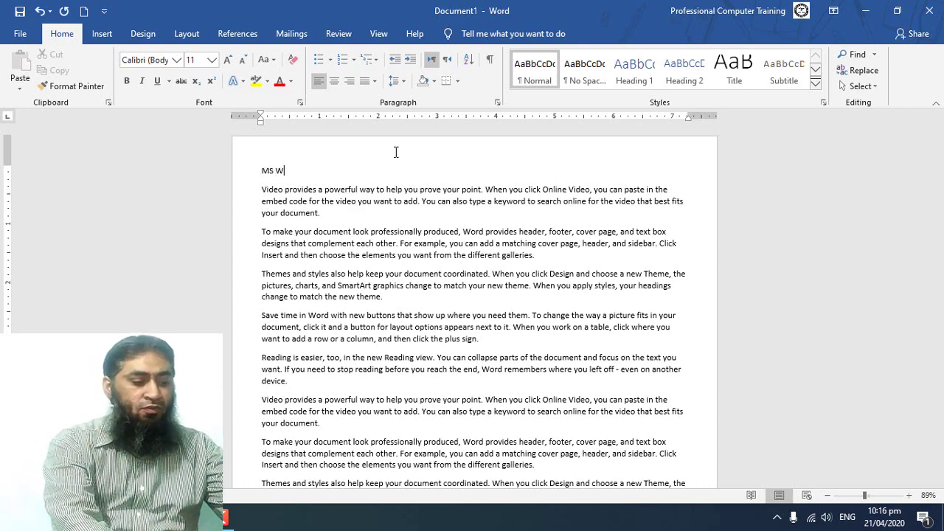
{"action": "type", "text": "ORD"}
{"action": "key", "text": "shift+Left"}
{"action": "key", "text": "shift+Home"}
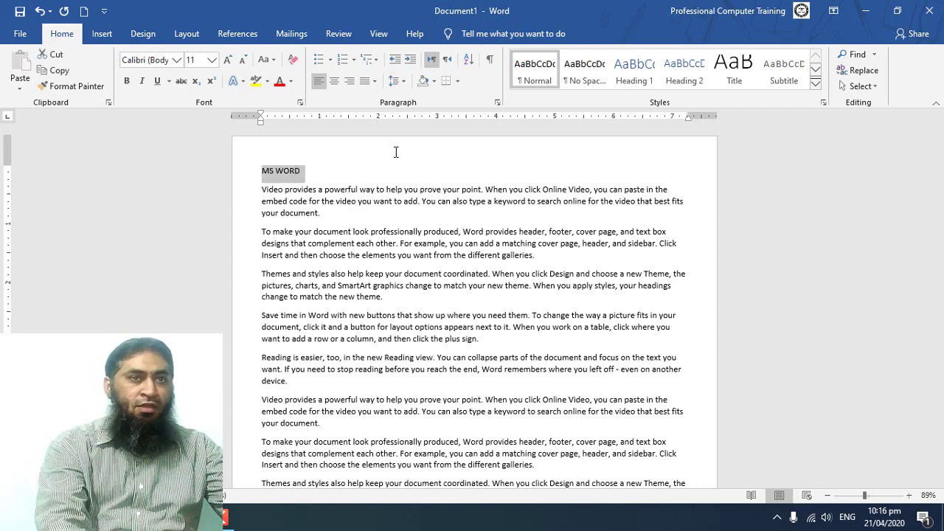
{"action": "key", "text": "ctrl+bracketright"}
{"action": "key", "text": "ctrl+bracketright"}
{"action": "key", "text": "ctrl+bracketright"}
{"action": "key", "text": "ctrl+bracketright"}
{"action": "key", "text": "ctrl+bracketright"}
{"action": "key", "text": "ctrl+bracketright"}
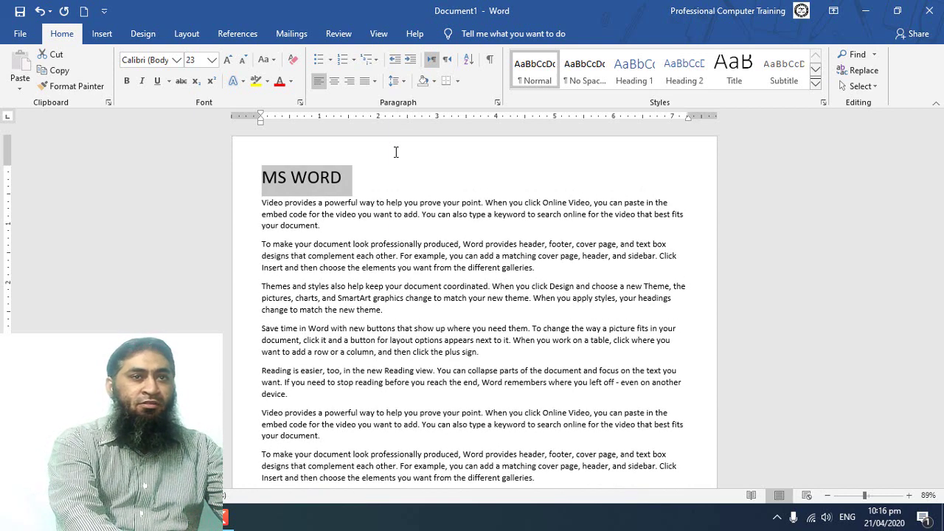
{"action": "key", "text": "Down"}
{"action": "key", "text": "Down"}
{"action": "key", "text": "Down"}
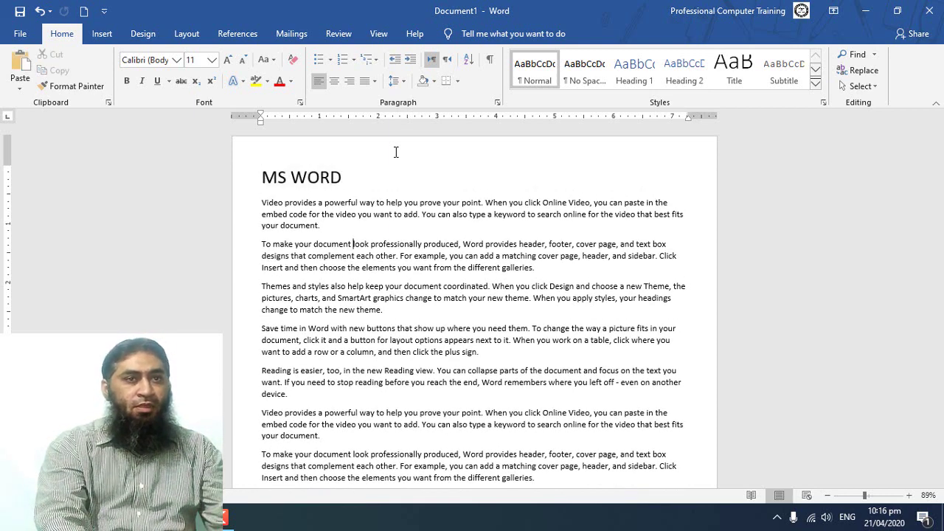
{"action": "key", "text": "ctrl+z"}
{"action": "key", "text": "Down"}
{"action": "key", "text": "ctrl+z"}
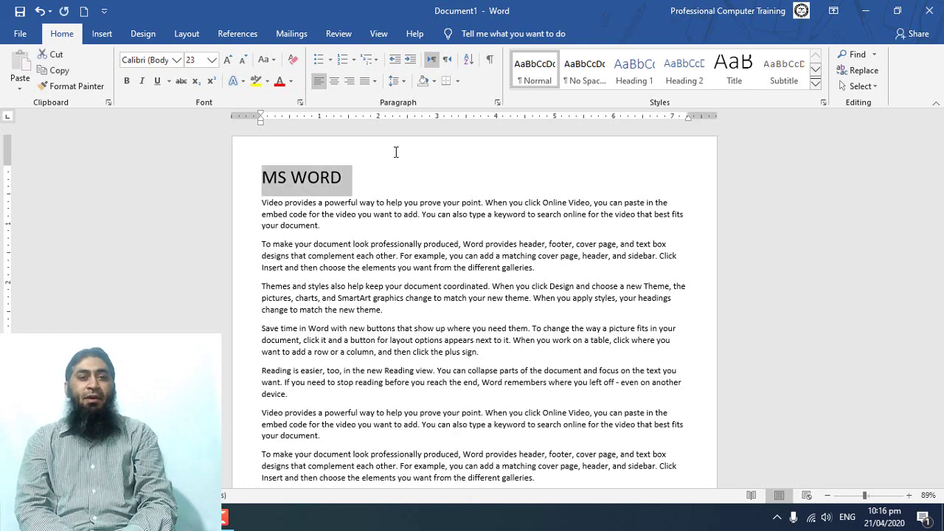
{"action": "key", "text": "Down"}
{"action": "key", "text": "ctrl+z"}
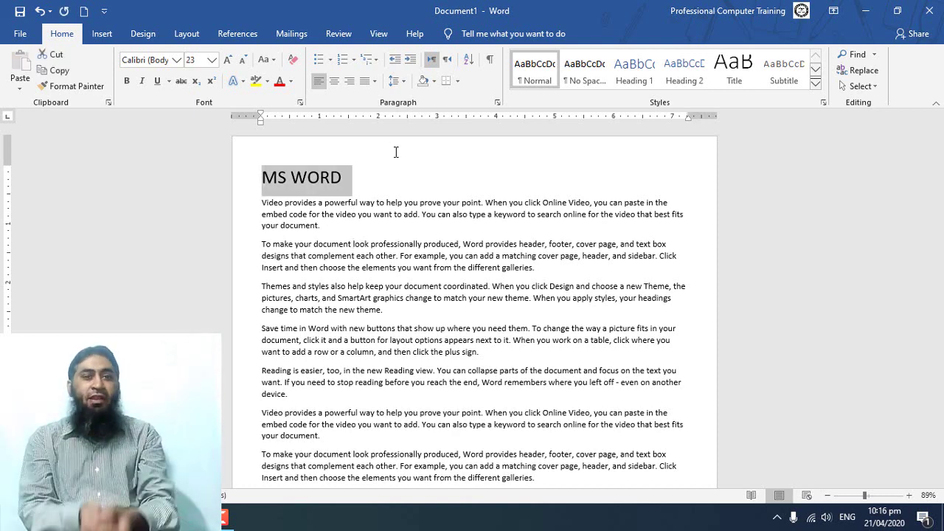
{"action": "key", "text": "Down"}
{"action": "key", "text": "ctrl+z"}
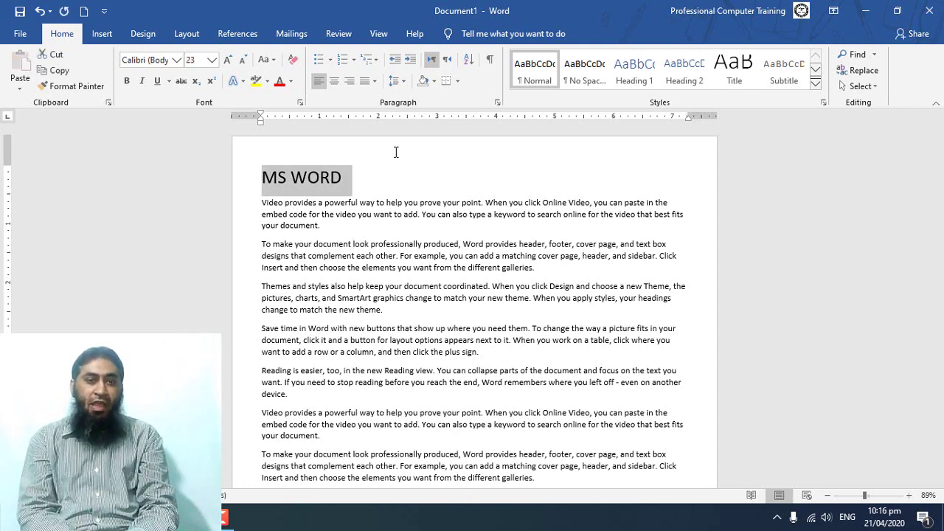
{"action": "key", "text": "Down"}
{"action": "key", "text": "ctrl+z"}
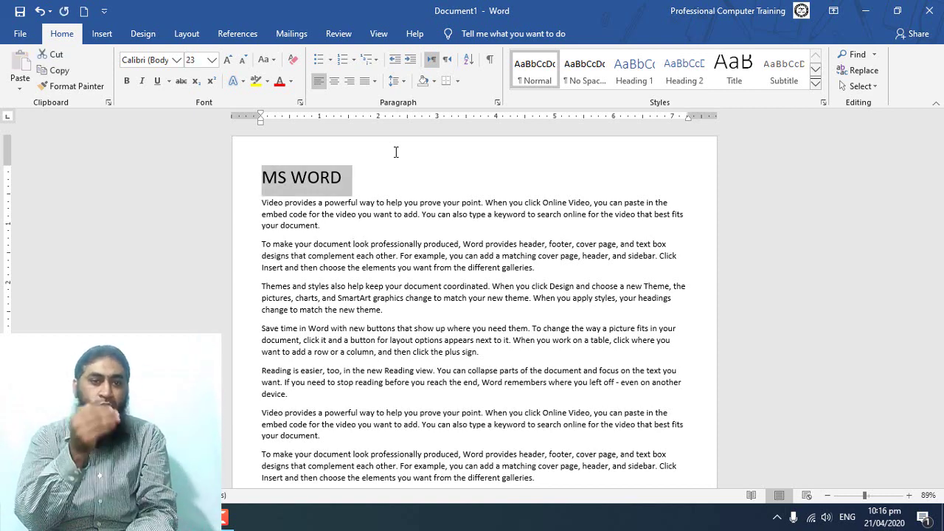
{"action": "key", "text": "Up"}
{"action": "key", "text": "ctrl+z"}
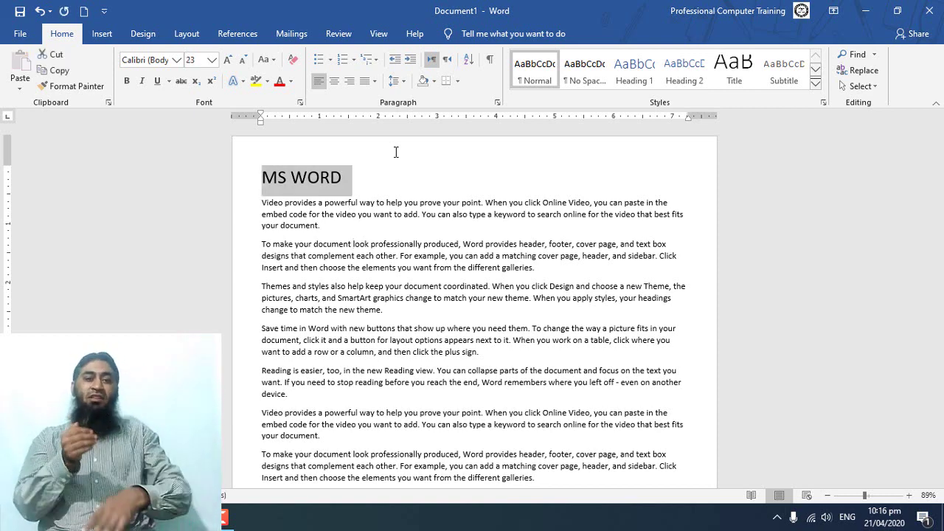
{"action": "key", "text": "Down"}
{"action": "key", "text": "shift+F5"}
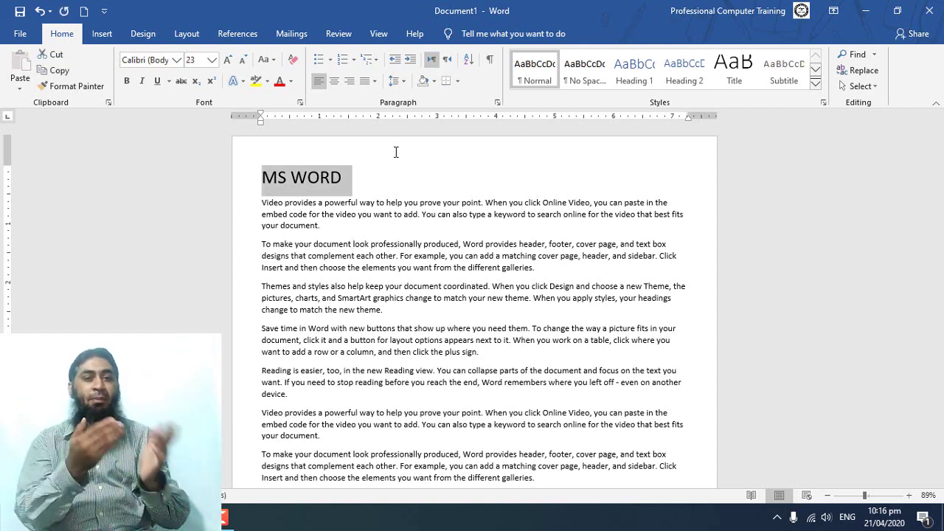
{"action": "key", "text": "shift+F5"}
{"action": "key", "text": "shift+F5"}
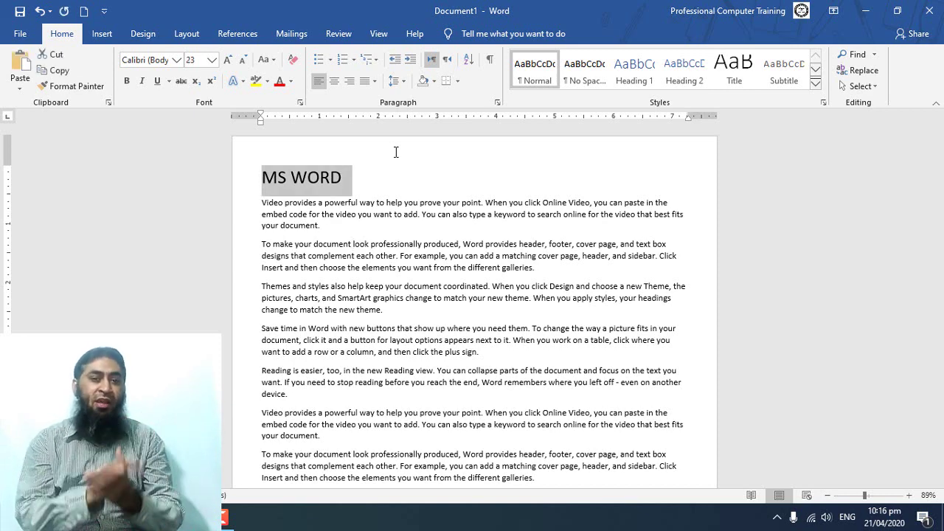
{"action": "key", "text": "shift+F5"}
{"action": "key", "text": "shift+F5"}
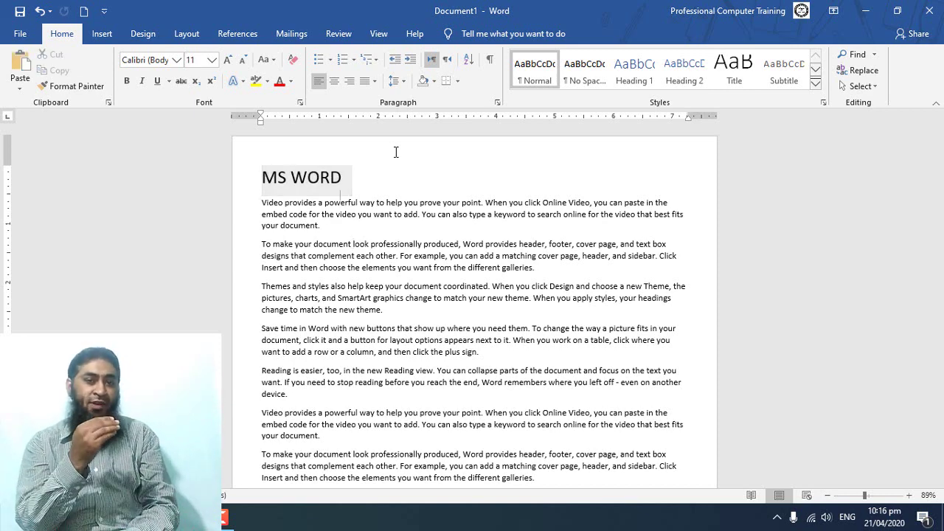
{"action": "key", "text": "shift+F5"}
{"action": "key", "text": "shift+F5"}
{"action": "key", "text": "shift+F5"}
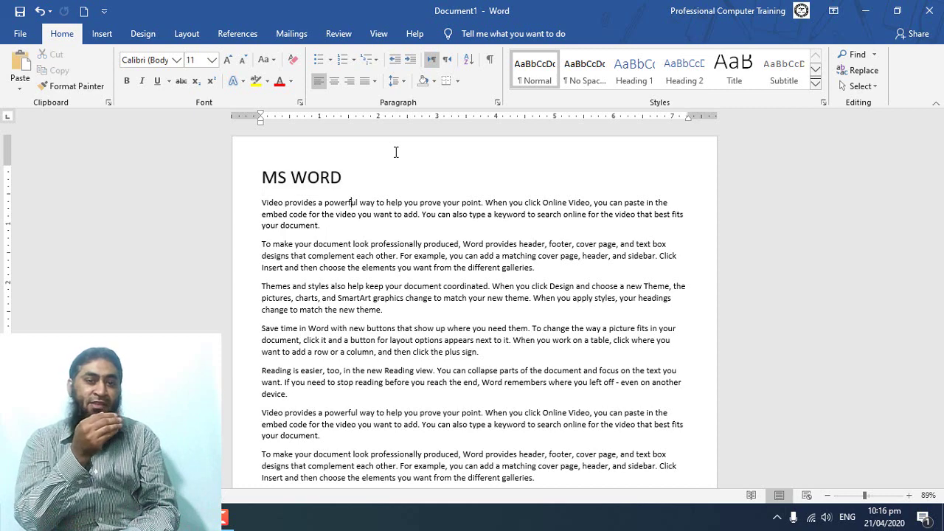
{"action": "key", "text": "shift+F5"}
{"action": "key", "text": "shift+F5"}
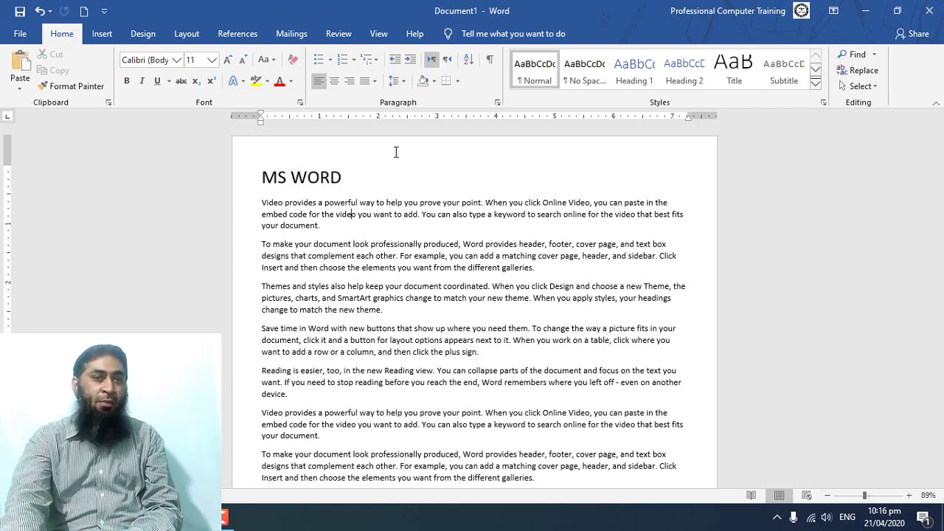
{"action": "key", "text": "shift+F5"}
{"action": "key", "text": "shift+F5"}
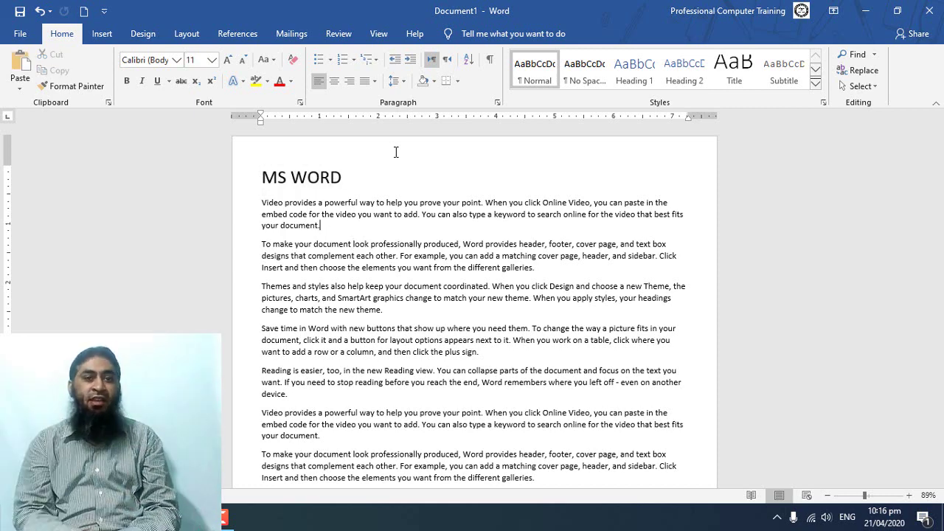
{"action": "key", "text": "shift+F5"}
{"action": "key", "text": "shift+F5"}
{"action": "key", "text": "shift+F5"}
{"action": "key", "text": "shift+F5"}
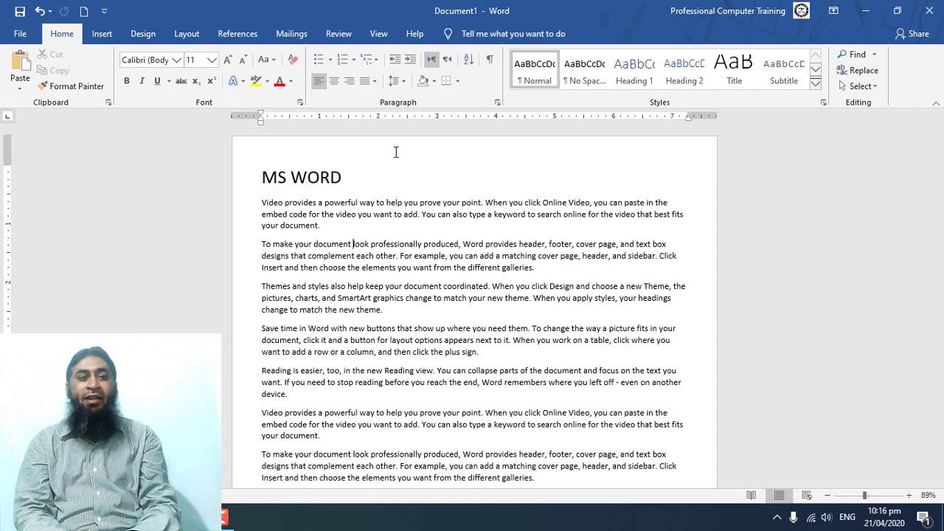
{"action": "key", "text": "shift+F5"}
{"action": "key", "text": "Down"}
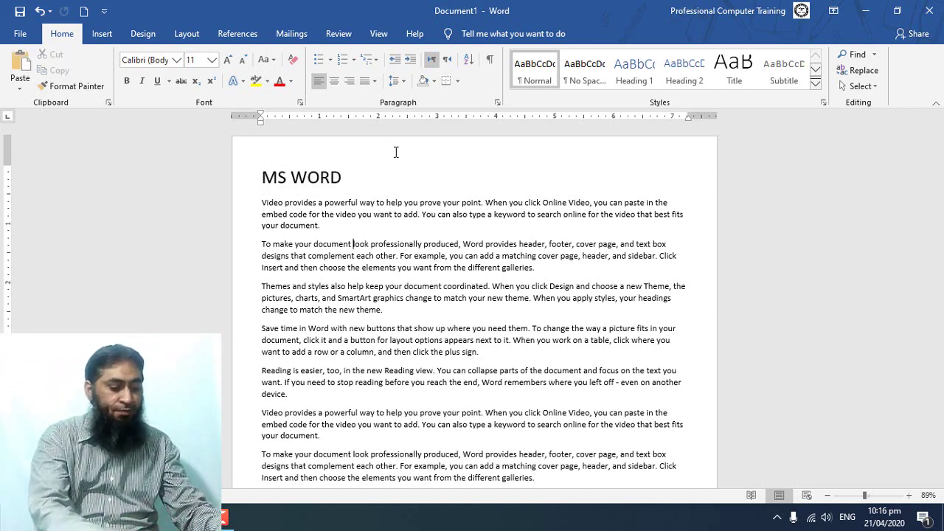
- Insert a CLIPBOARD line after the first paragraph and a FONTS line after the second
{"action": "key", "text": "Return"}
{"action": "type", "text": "CLIPBOAR"}
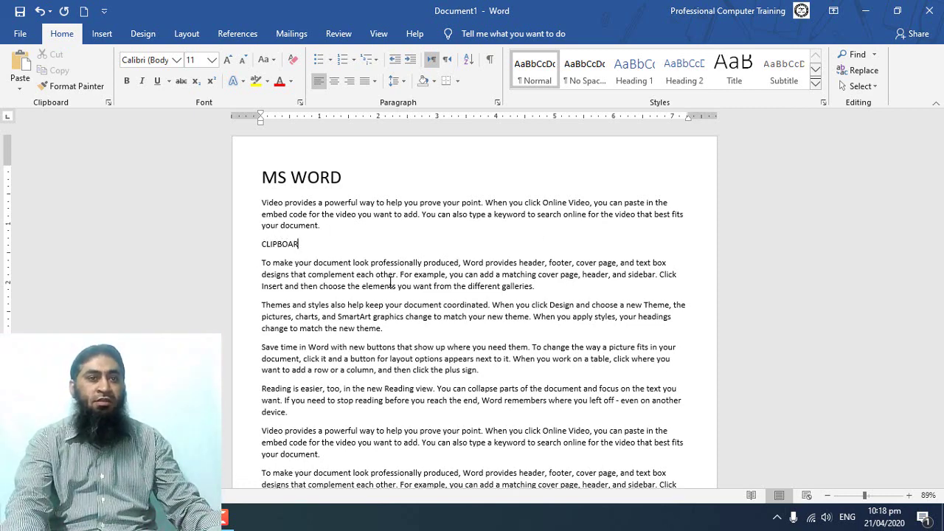
{"action": "type", "text": "D"}
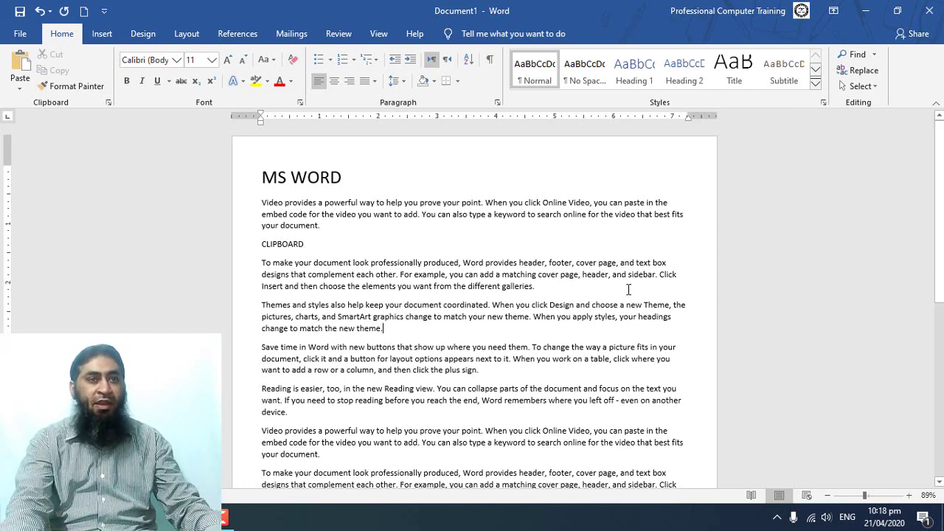
{"action": "left_click", "coordinate": [548, 285]}
{"action": "key", "text": "Return"}
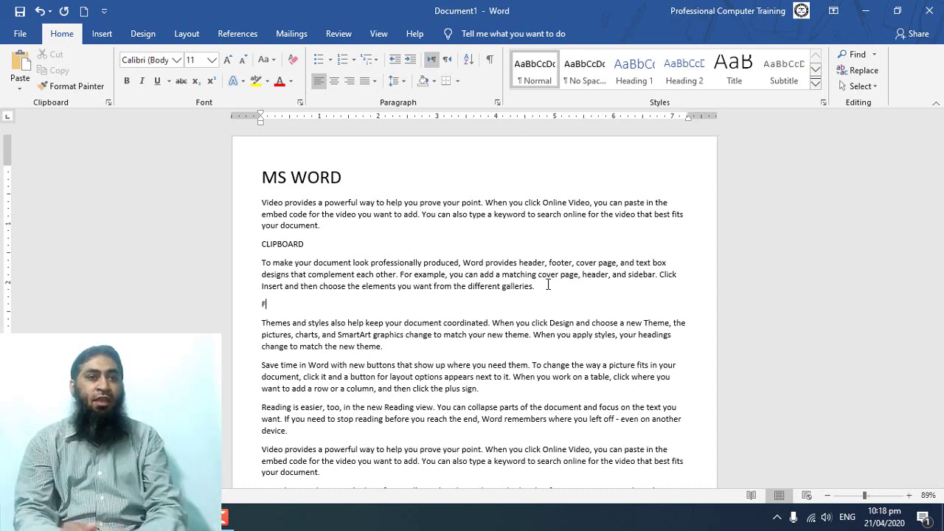
{"action": "type", "text": "FONTS"}
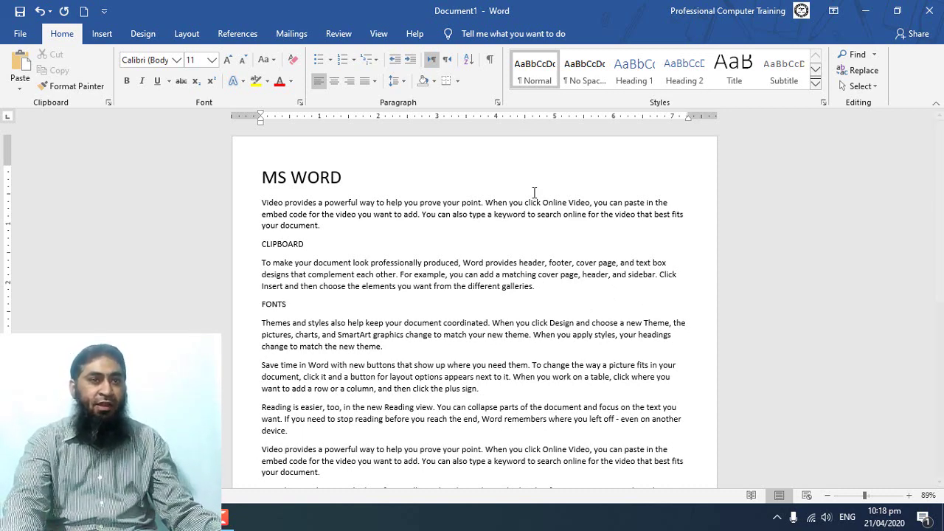
{"action": "left_click_drag", "start_coordinate": [305, 244], "coordinate": [263, 251]}
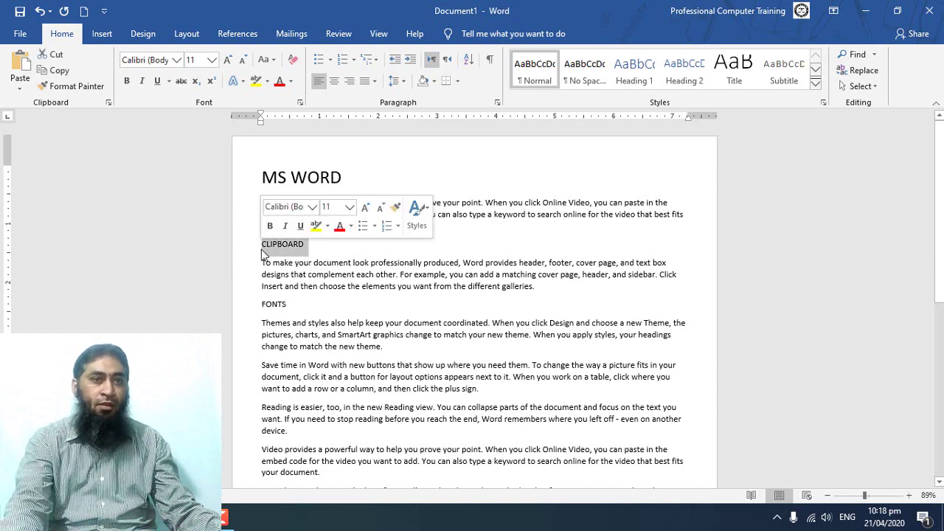
- Grow the CLIPBOARD heading to 16 pt and the FONTS heading to 17 pt
{"action": "key", "text": "ctrl+shift+period"}
{"action": "key", "text": "ctrl+shift+period"}
{"action": "key", "text": "ctrl+shift+period"}
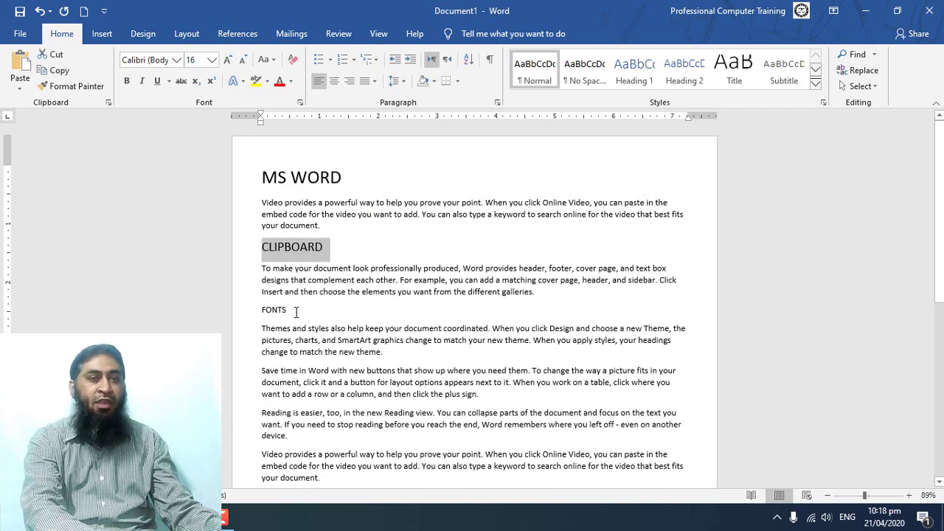
{"action": "left_click_drag", "start_coordinate": [296, 310], "coordinate": [244, 313]}
{"action": "key", "text": "ctrl+bracketright"}
{"action": "key", "text": "ctrl+bracketright"}
{"action": "key", "text": "ctrl+bracketright"}
{"action": "key", "text": "ctrl+bracketright"}
{"action": "key", "text": "ctrl+bracketright"}
{"action": "key", "text": "ctrl+bracketright"}
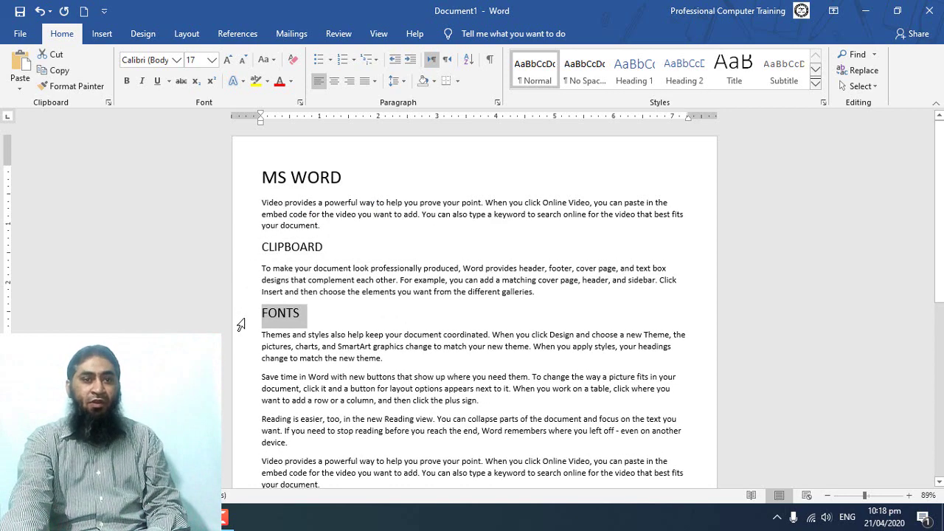
{"action": "left_click", "coordinate": [273, 200]}
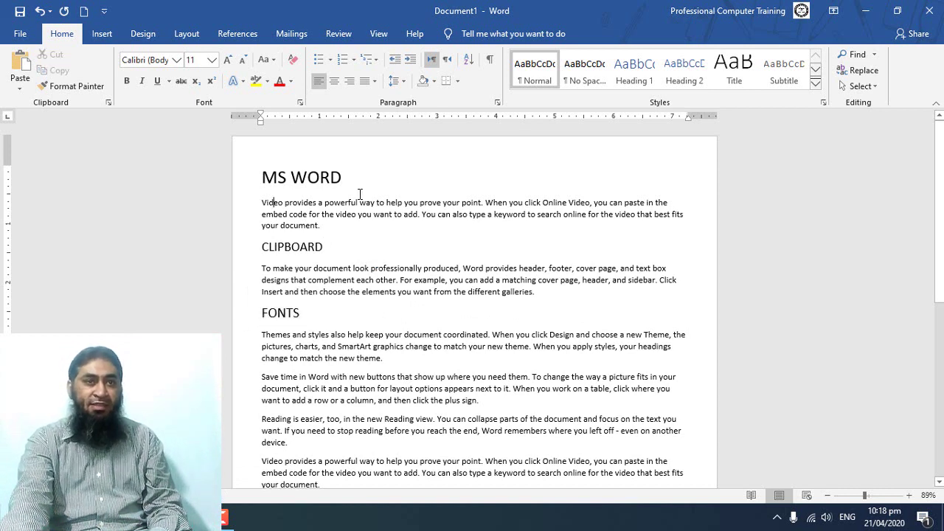
{"action": "left_click", "coordinate": [302, 308]}
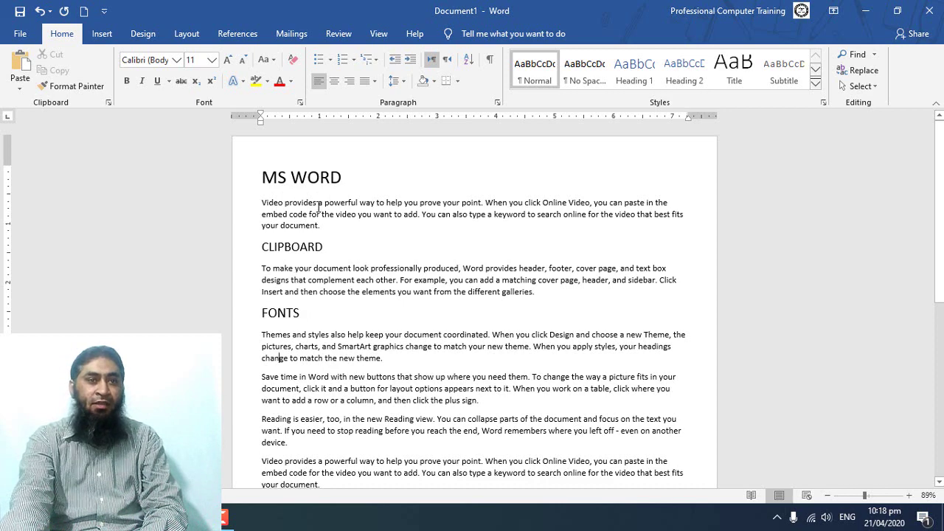
{"action": "scroll", "coordinate": [299, 371], "scroll_direction": "down", "scroll_amount": 2}
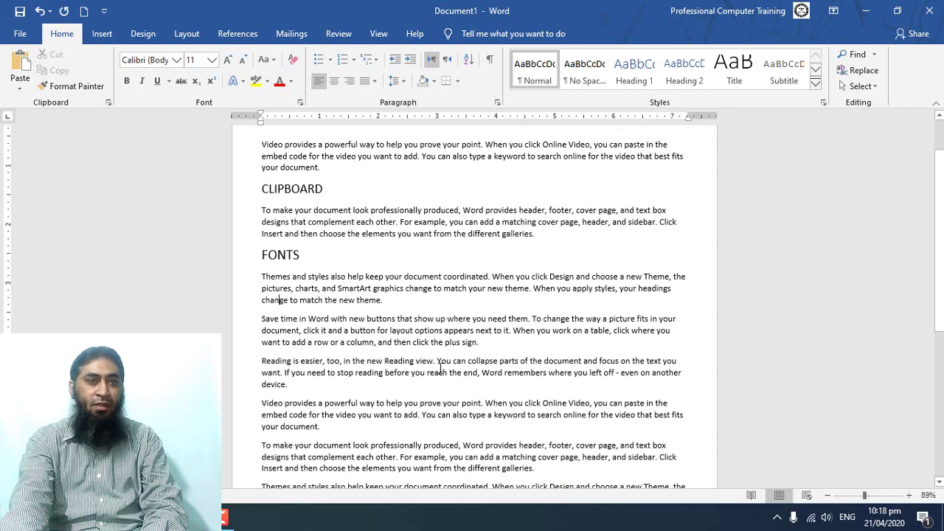
- Add a PAKISTAN line after the fourth paragraph and set it to 23 pt
{"action": "key", "text": "Return"}
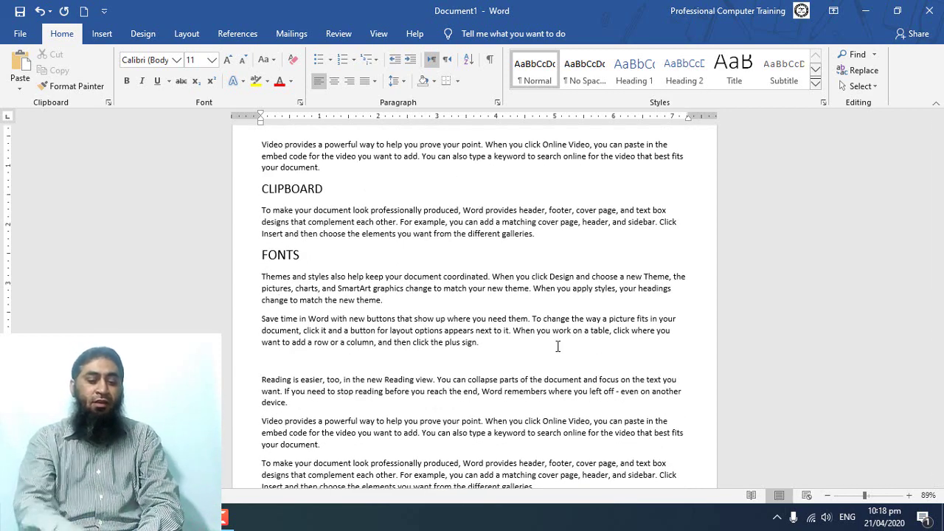
{"action": "key", "text": "Return"}
{"action": "key", "text": "BackSpace"}
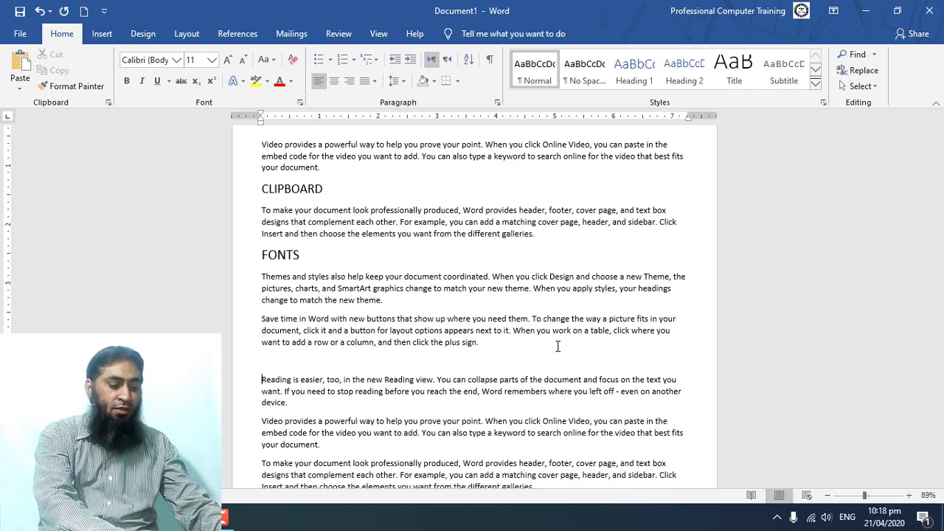
{"action": "type", "text": "PAK"}
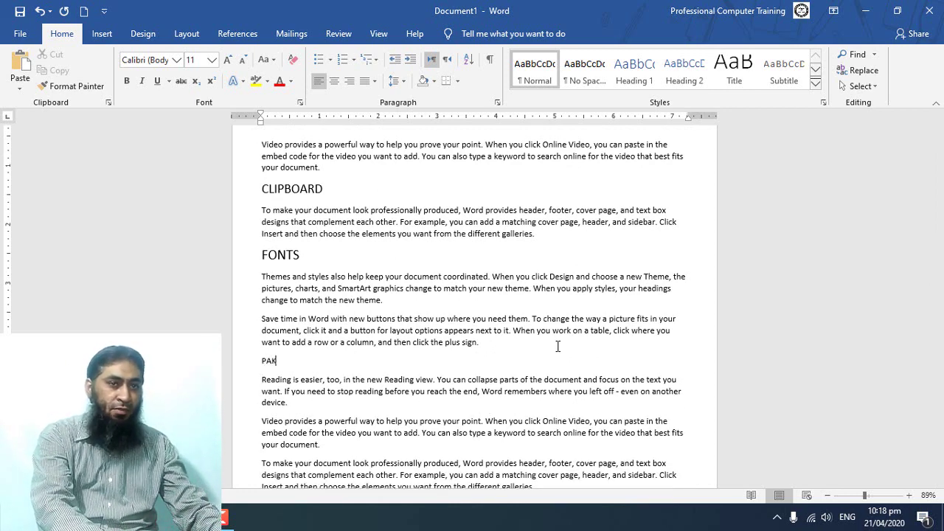
{"action": "type", "text": "S"}
{"action": "key", "text": "BackSpace"}
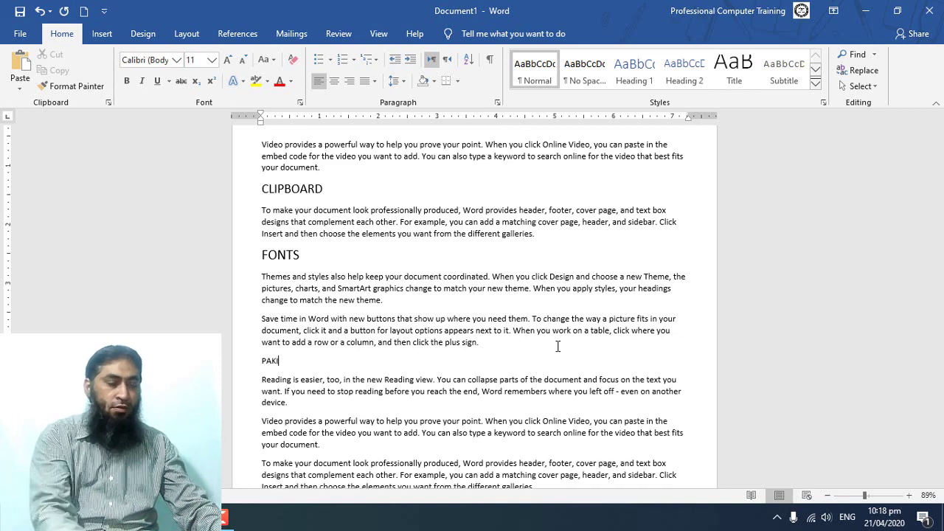
{"action": "type", "text": "STAN"}
{"action": "key", "text": "shift+Left"}
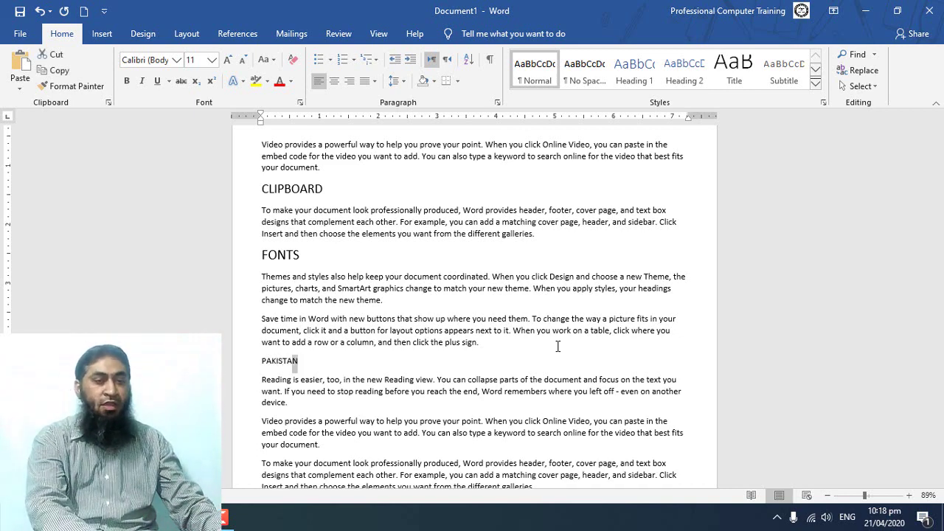
{"action": "key", "text": "shift+Left"}
{"action": "key", "text": "shift+Left"}
{"action": "key", "text": "shift+Left"}
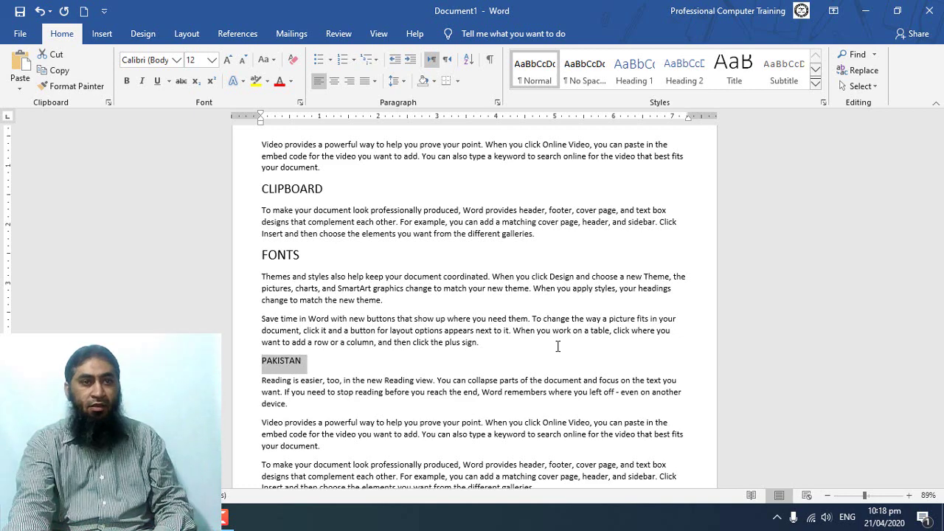
{"action": "key", "text": "ctrl+shift+p"}
{"action": "type", "text": "23"}
{"action": "key", "text": "Return"}
- Add Karachi and Islamabad lines after the next two paragraphs below PAKISTAN
{"action": "scroll", "coordinate": [466, 413], "scroll_direction": "down", "scroll_amount": 1}
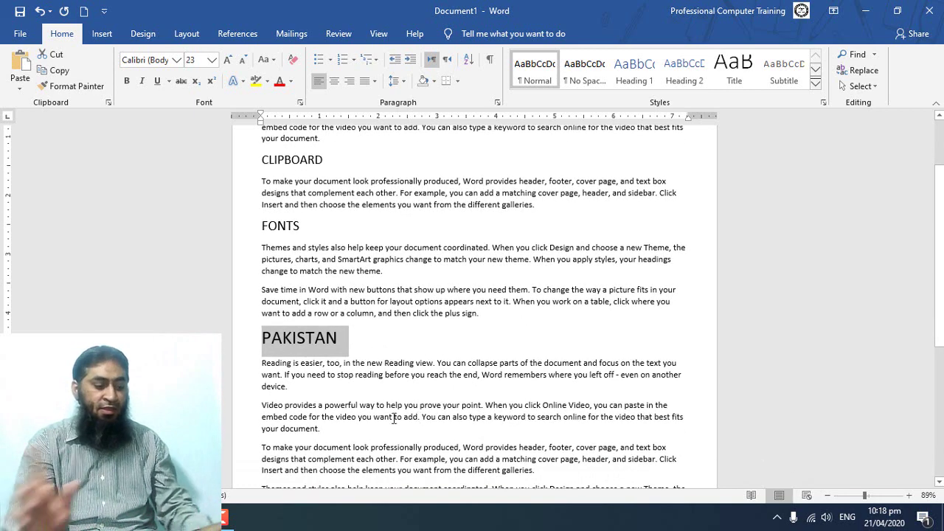
{"action": "left_click", "coordinate": [287, 385]}
{"action": "key", "text": "Return"}
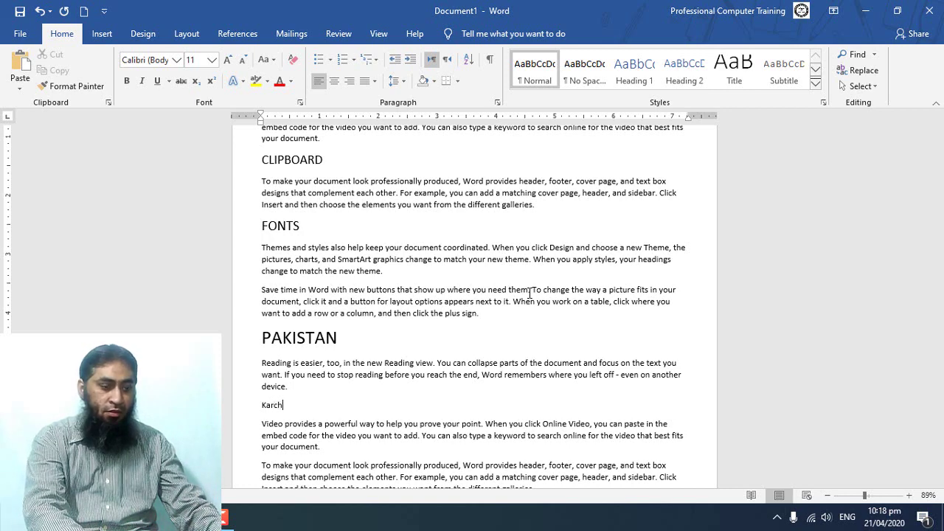
{"action": "type", "text": "a"}
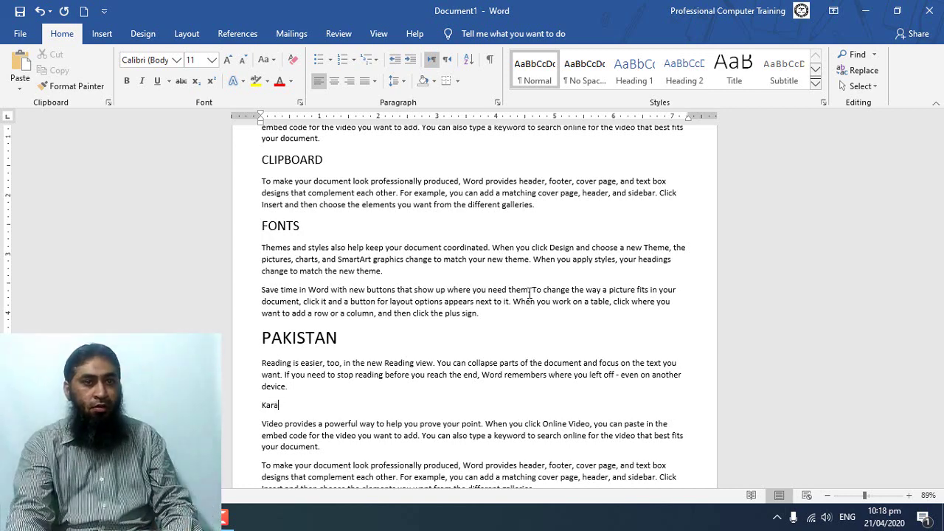
{"action": "type", "text": "chi"}
{"action": "scroll", "coordinate": [530, 293], "scroll_direction": "down", "scroll_amount": 3}
{"action": "left_click", "coordinate": [328, 360]}
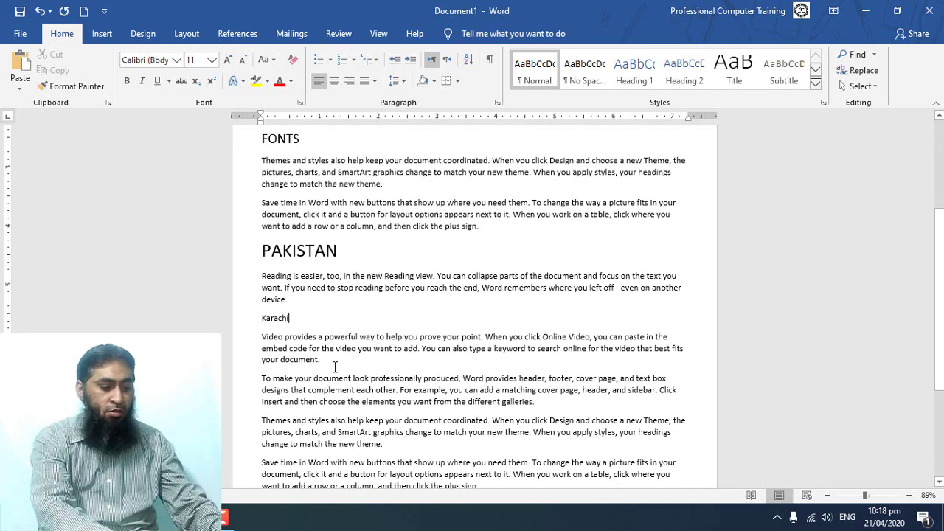
{"action": "key", "text": "Return"}
{"action": "type", "text": "Is"}
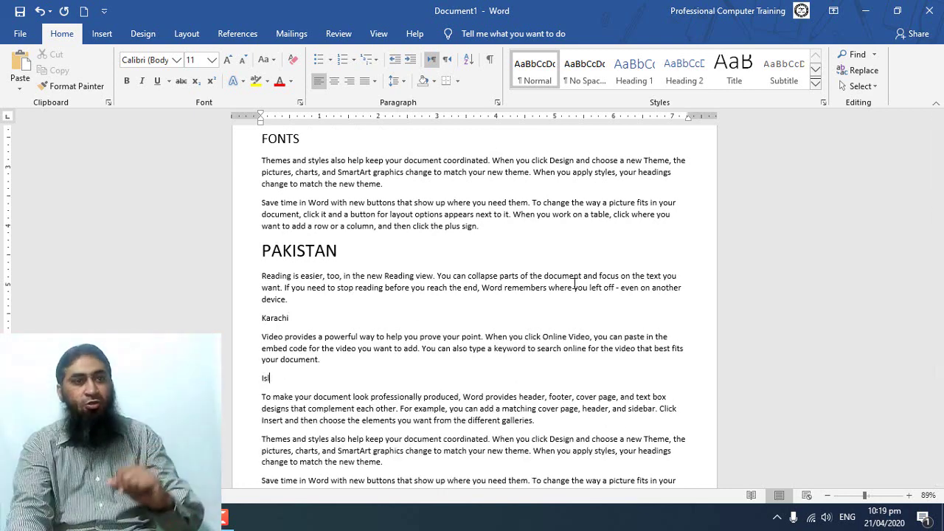
{"action": "type", "text": "lamabad"}
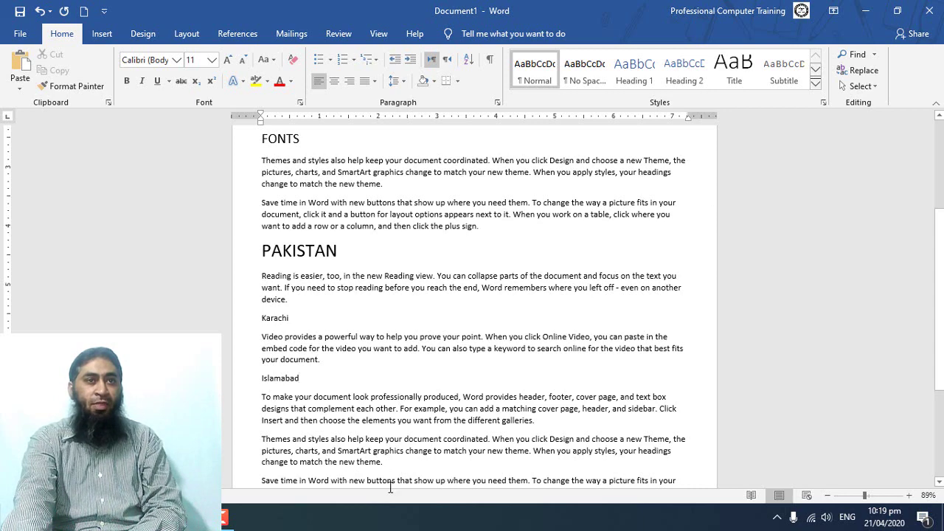
{"action": "scroll", "coordinate": [392, 483], "scroll_direction": "up", "scroll_amount": 4}
{"action": "scroll", "coordinate": [490, 482], "scroll_direction": "up", "scroll_amount": 2}
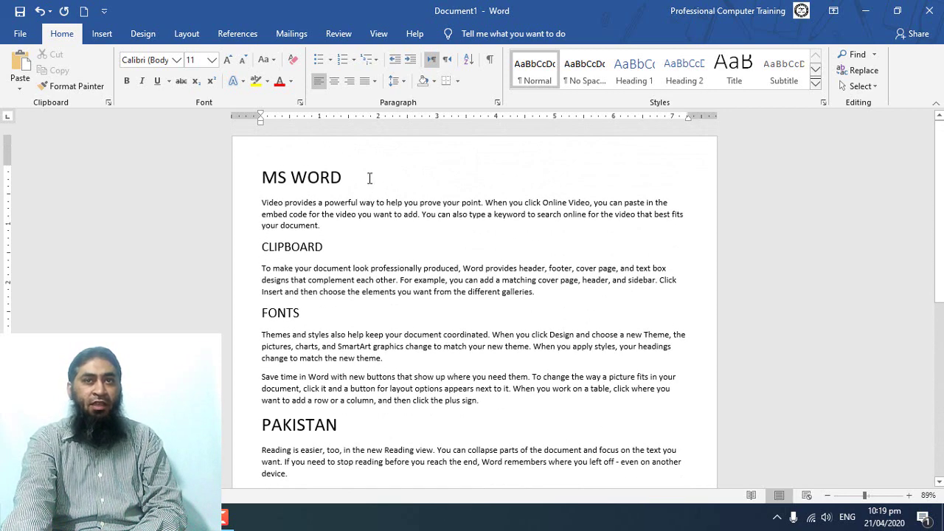
- Apply the Heading 1 style to the MS WORD heading
{"action": "left_click_drag", "start_coordinate": [358, 175], "coordinate": [261, 179]}
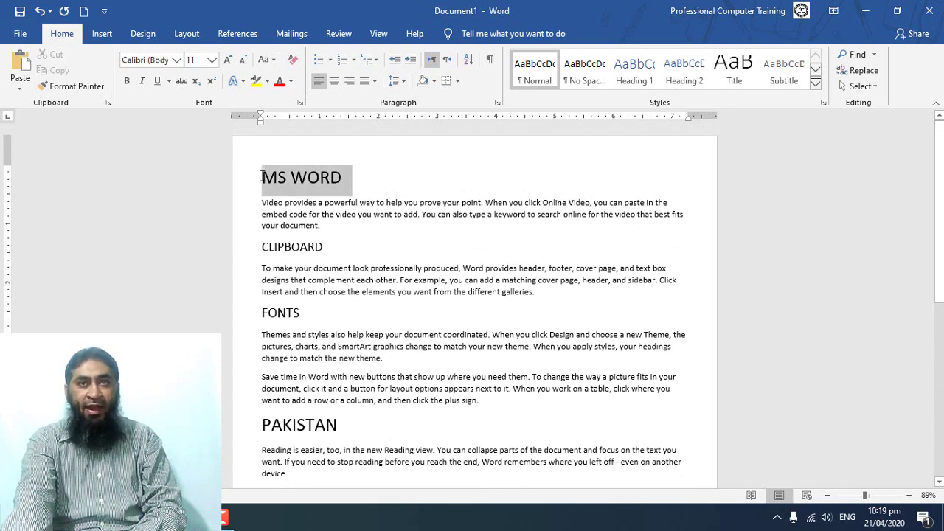
{"action": "left_click", "coordinate": [626, 73]}
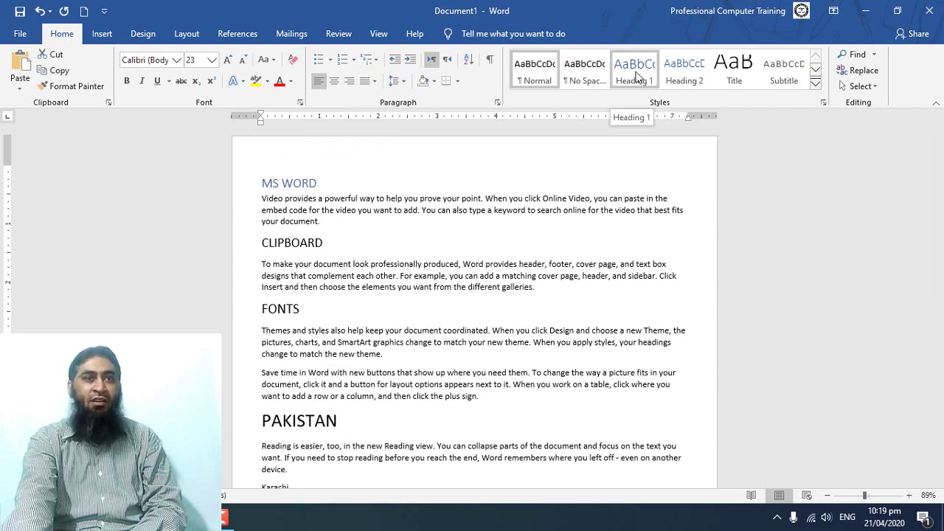
{"action": "left_click", "coordinate": [637, 74]}
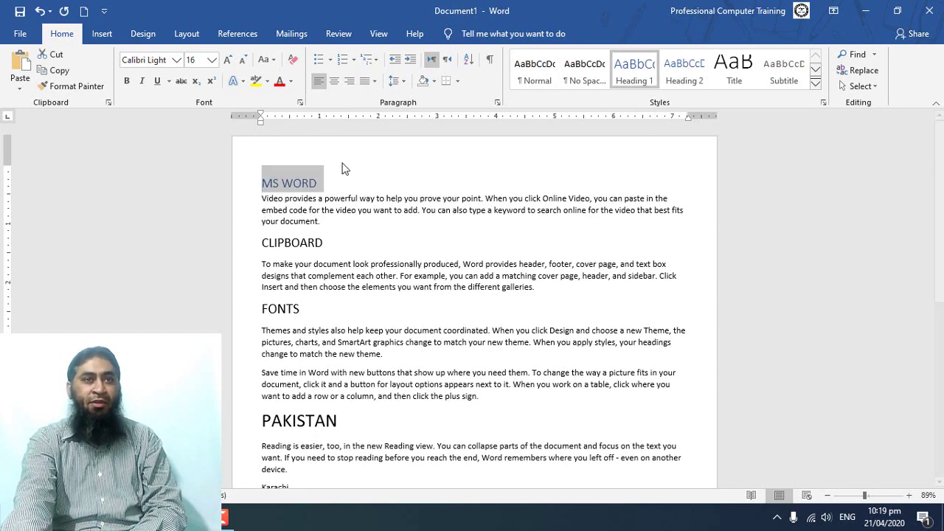
{"action": "left_click", "coordinate": [353, 224]}
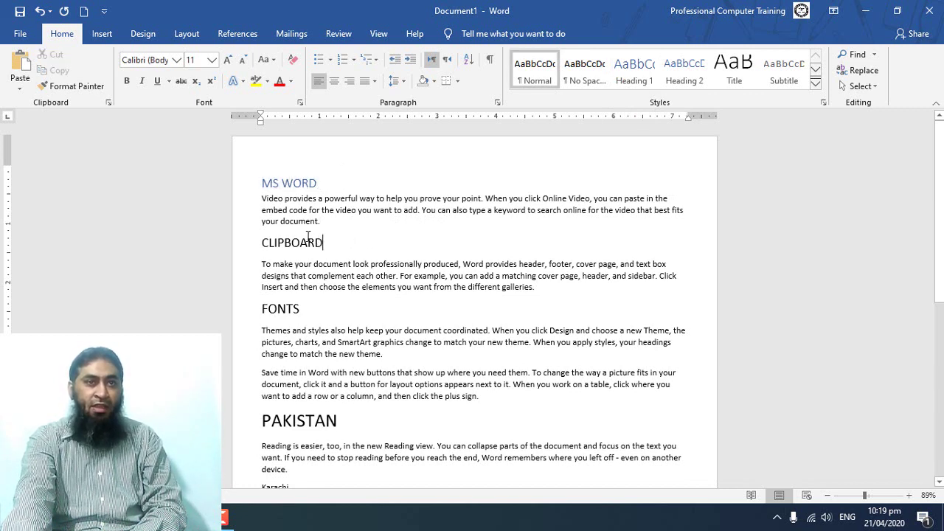
- Apply the Heading 2 style to the CLIPBOARD and FONTS headings
{"action": "left_click_drag", "start_coordinate": [309, 236], "coordinate": [258, 234]}
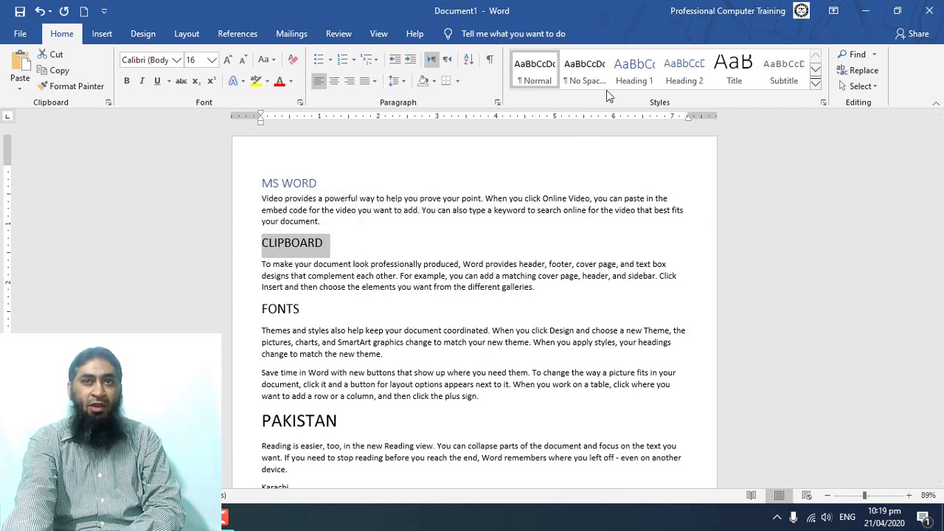
{"action": "left_click", "coordinate": [684, 72]}
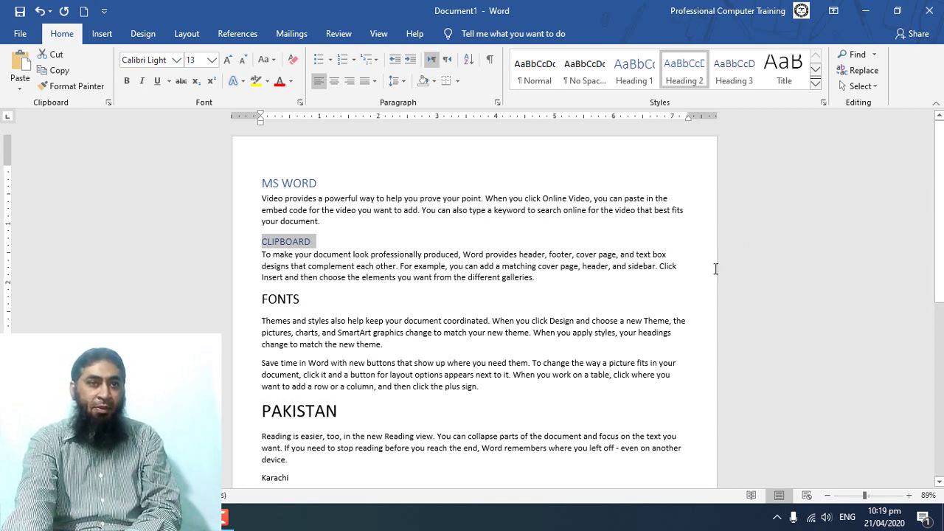
{"action": "left_click", "coordinate": [300, 243]}
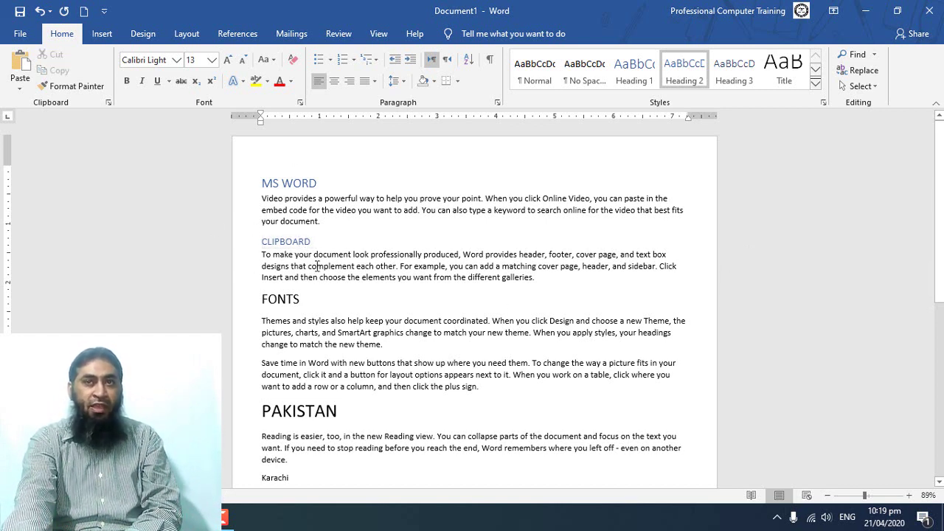
{"action": "left_click", "coordinate": [232, 303]}
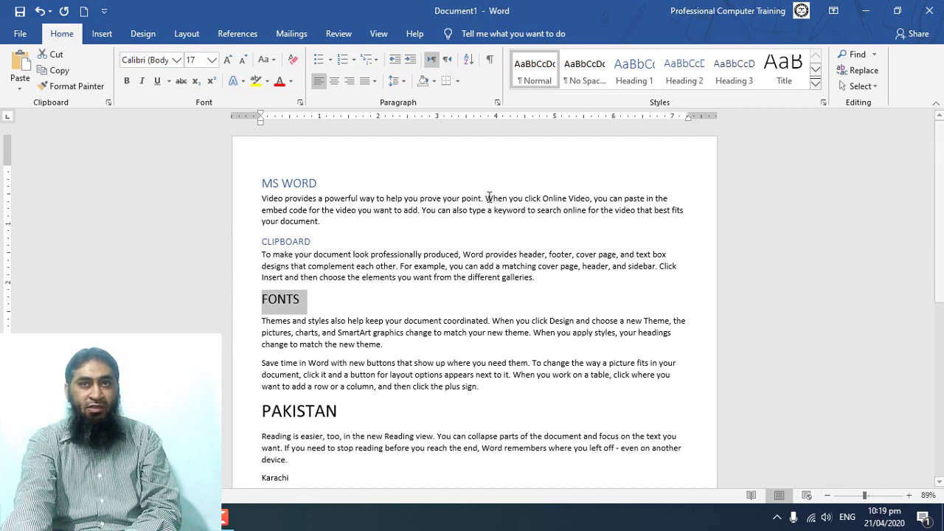
{"action": "left_click", "coordinate": [682, 82]}
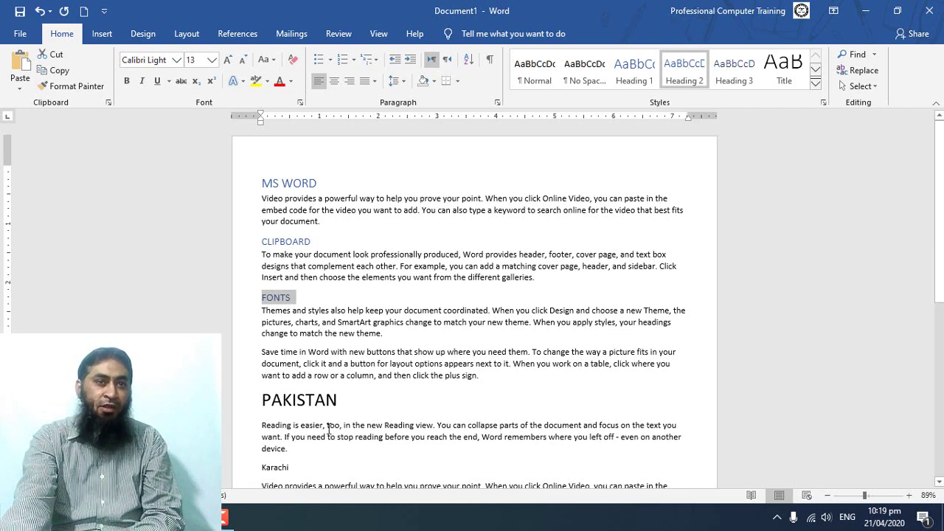
{"action": "scroll", "coordinate": [331, 428], "scroll_direction": "down", "scroll_amount": 1}
- Apply the Heading 1 style to the PAKISTAN heading
{"action": "left_click", "coordinate": [344, 377]}
{"action": "left_click_drag", "start_coordinate": [344, 376], "coordinate": [251, 372]}
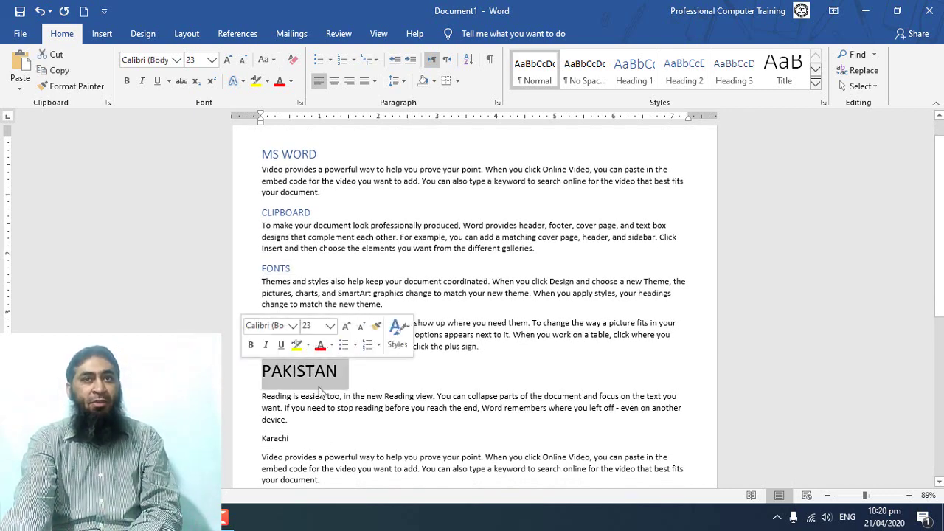
{"action": "left_click", "coordinate": [627, 81]}
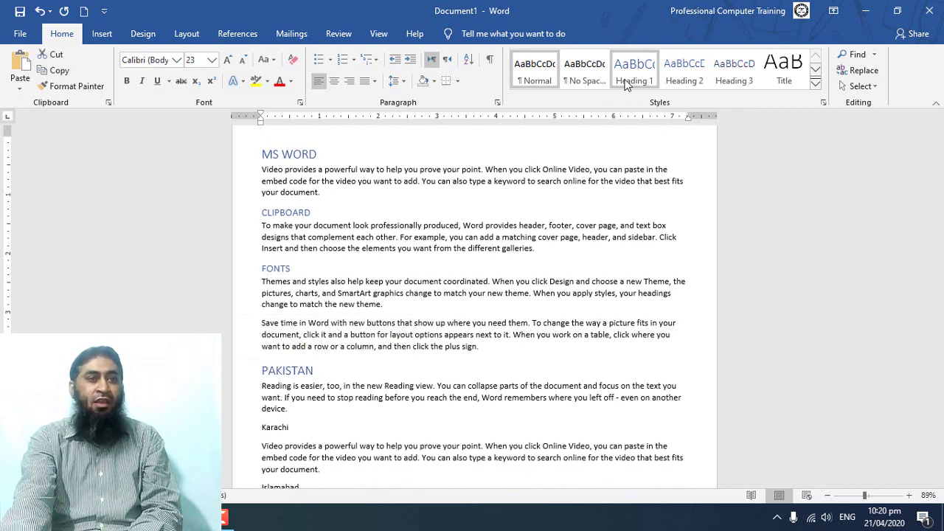
- Apply the Heading 2 style to the Karachi and Islamabad lines
{"action": "scroll", "coordinate": [313, 368], "scroll_direction": "down", "scroll_amount": 2}
{"action": "left_click_drag", "start_coordinate": [313, 369], "coordinate": [262, 369]}
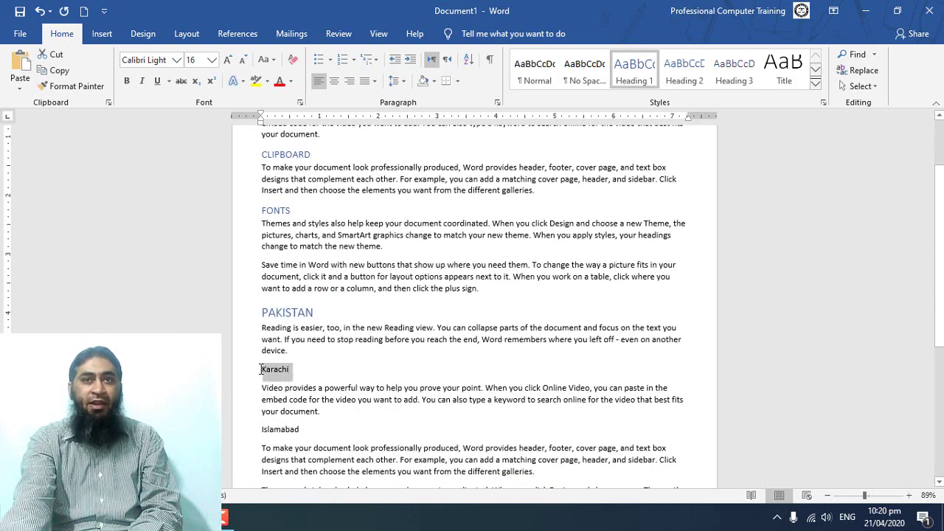
{"action": "left_click", "coordinate": [682, 70]}
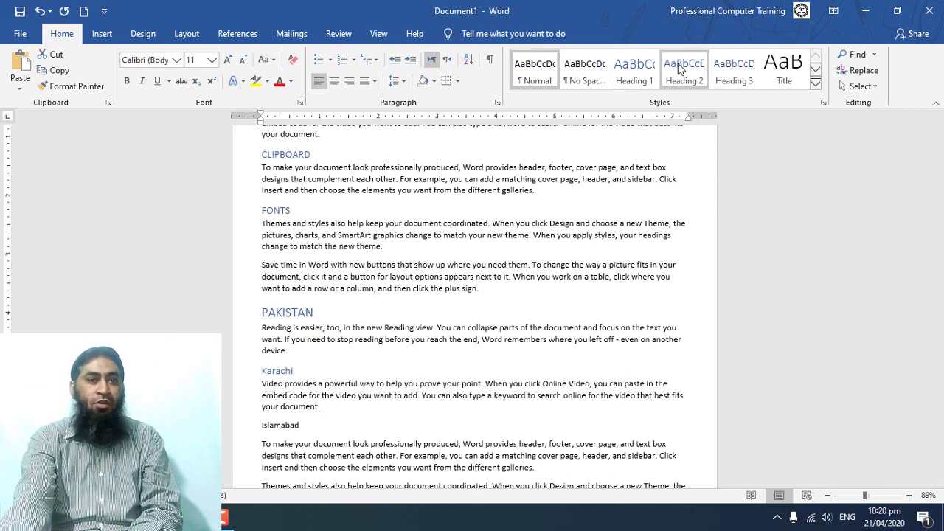
{"action": "scroll", "coordinate": [372, 385], "scroll_direction": "down", "scroll_amount": 1}
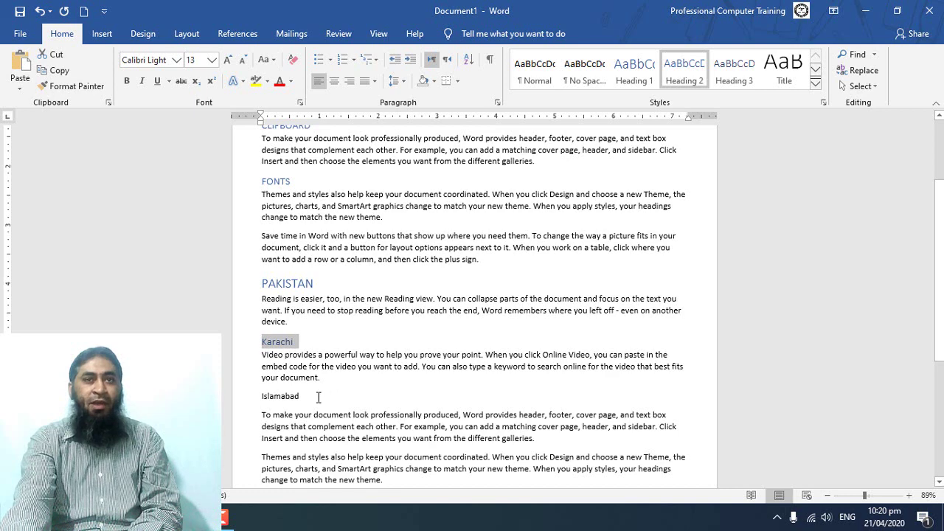
{"action": "triple_click", "coordinate": [318, 398]}
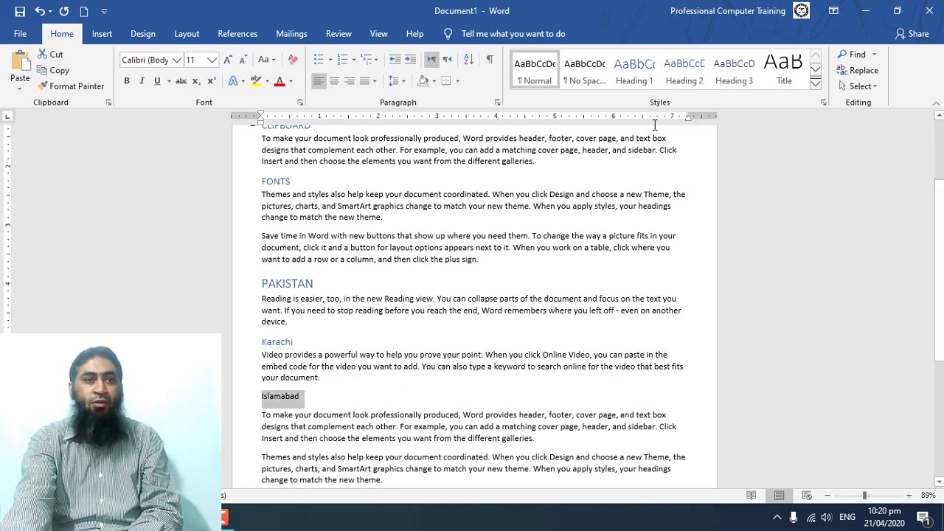
{"action": "left_click", "coordinate": [684, 70]}
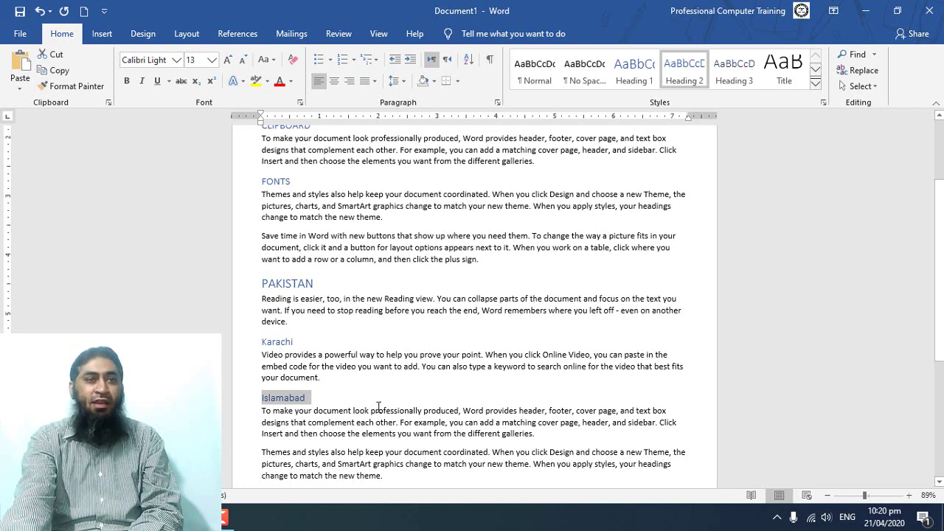
{"action": "scroll", "coordinate": [379, 407], "scroll_direction": "down", "scroll_amount": 2}
{"action": "scroll", "coordinate": [338, 382], "scroll_direction": "up", "scroll_amount": 4}
{"action": "scroll", "coordinate": [327, 242], "scroll_direction": "up", "scroll_amount": 2}
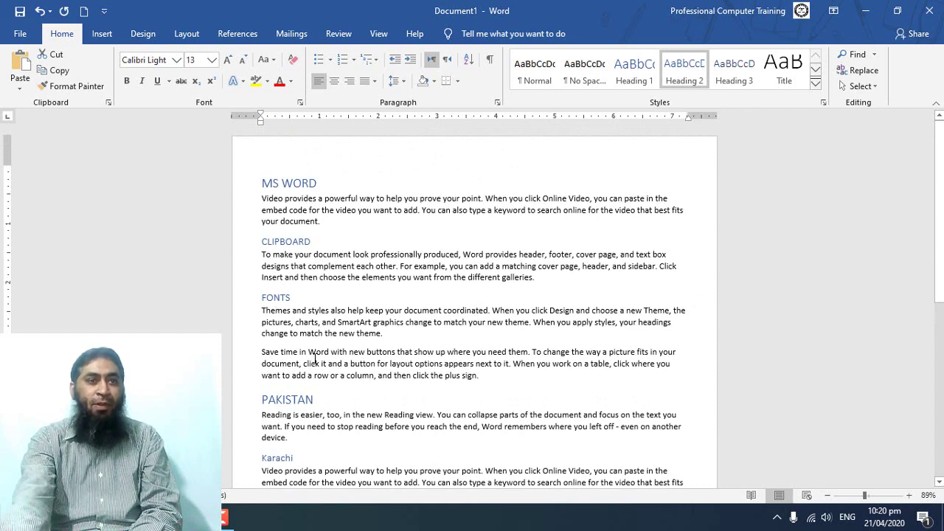
- Insert a BOLD line after the Themes paragraph in the FONTS section
{"action": "left_click", "coordinate": [385, 334]}
{"action": "key", "text": "Return"}
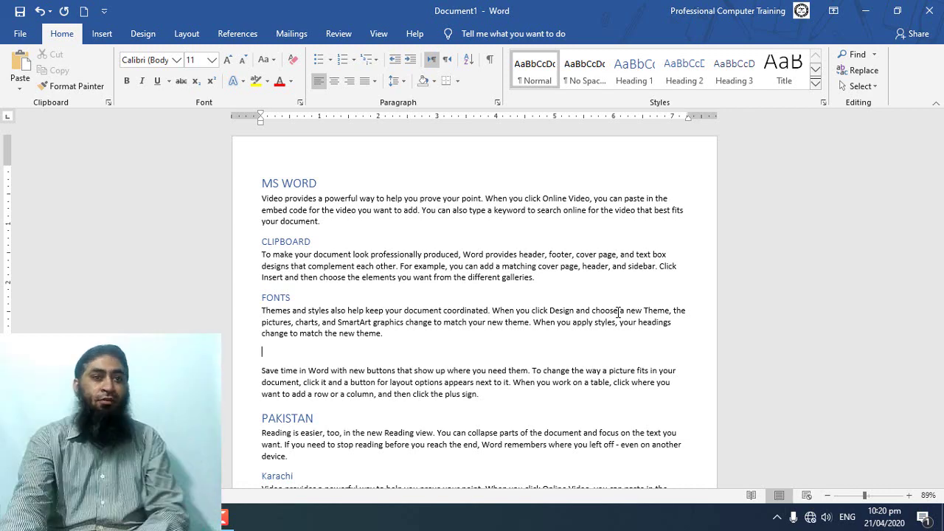
{"action": "type", "text": "BOLD"}
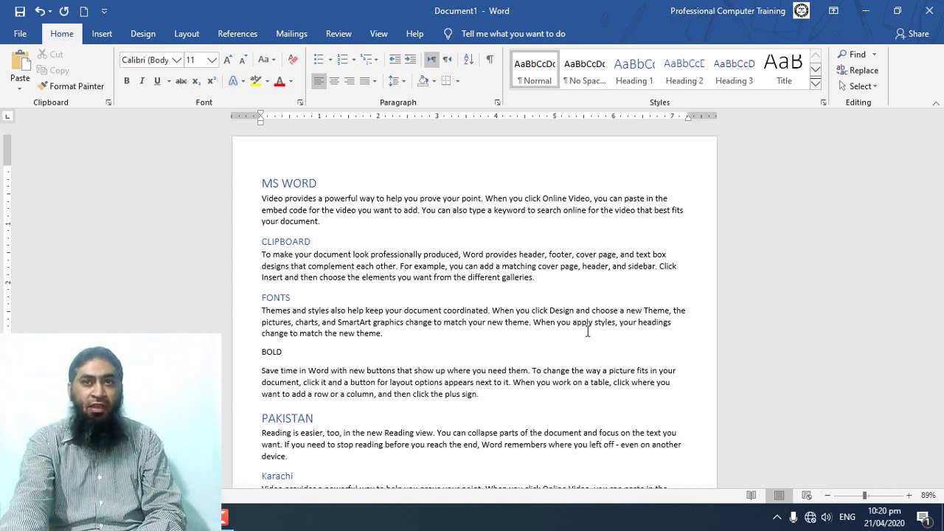
- Apply the Heading 3 style to the BOLD line under FONTS
{"action": "left_click_drag", "start_coordinate": [285, 352], "coordinate": [245, 351]}
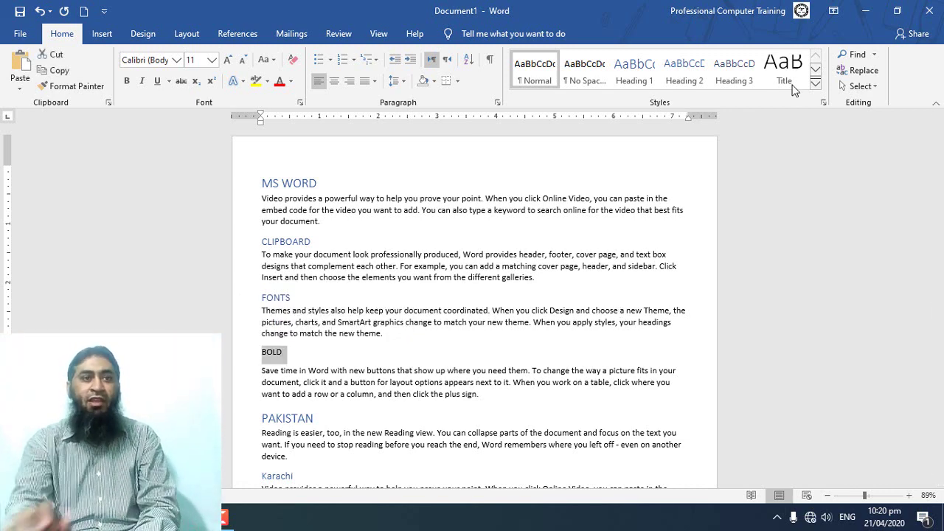
{"action": "left_click", "coordinate": [734, 80]}
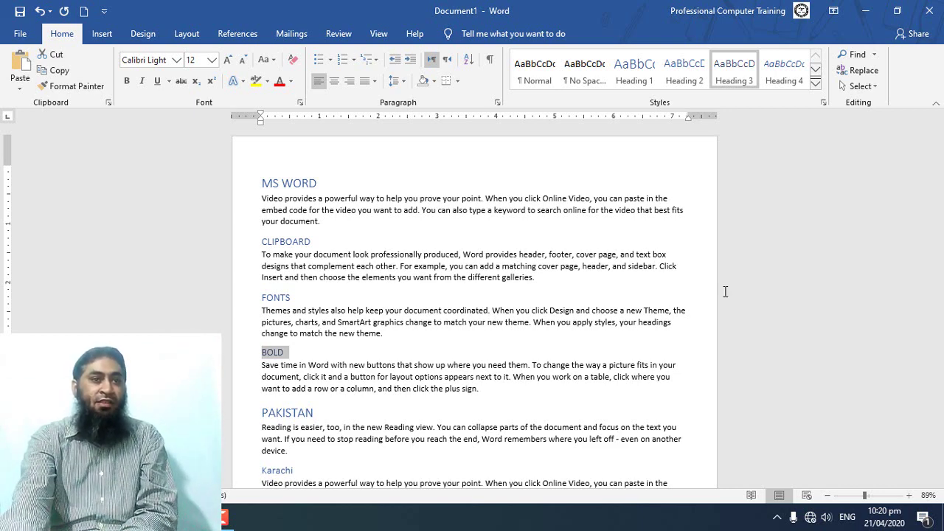
{"action": "scroll", "coordinate": [726, 292], "scroll_direction": "down", "scroll_amount": 4}
{"action": "scroll", "coordinate": [517, 303], "scroll_direction": "down", "scroll_amount": 2}
{"action": "scroll", "coordinate": [370, 315], "scroll_direction": "down", "scroll_amount": 1}
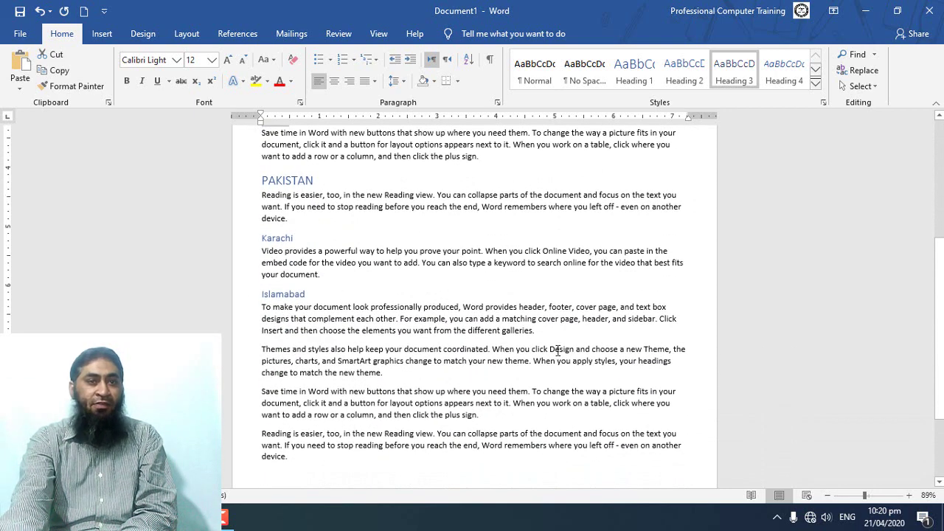
- Add a LAHORE line after the Themes paragraph under Islamabad, styled Heading 3
{"action": "left_click", "coordinate": [386, 374]}
{"action": "key", "text": "Return"}
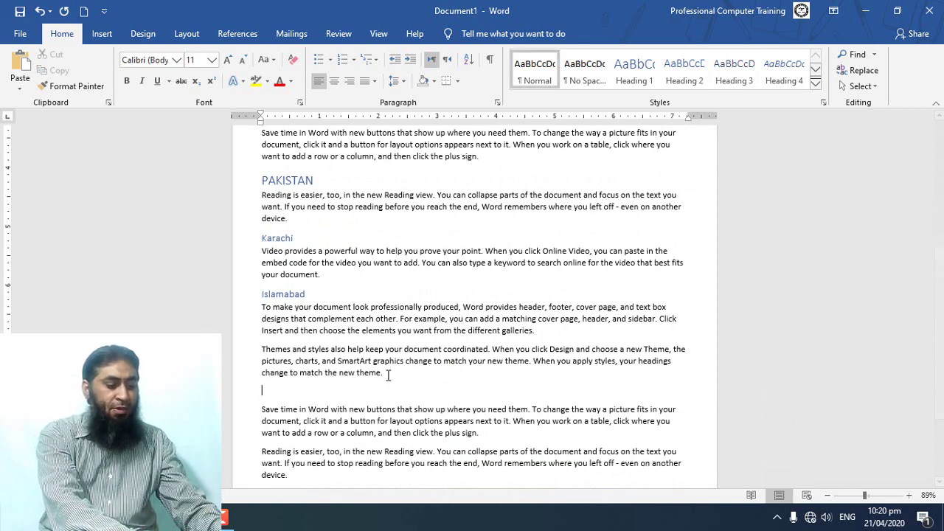
{"action": "type", "text": "LAHO"}
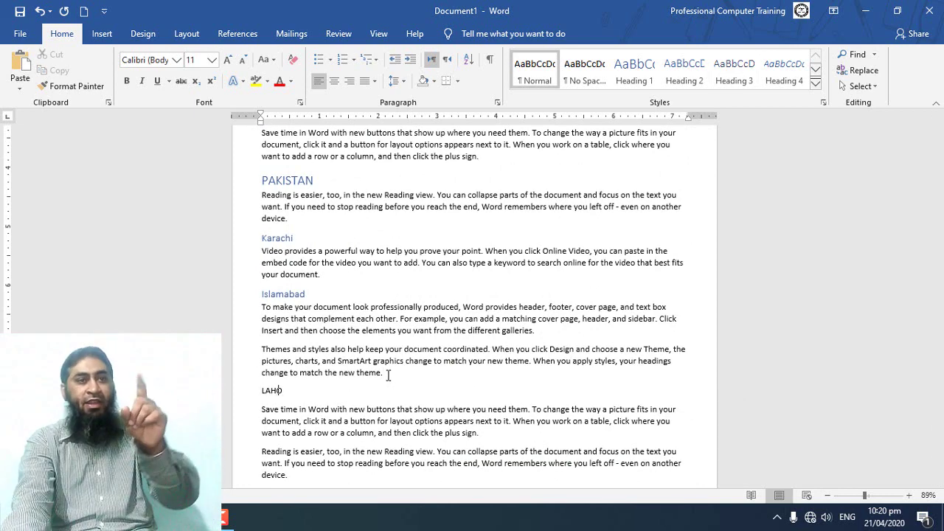
{"action": "type", "text": "RE"}
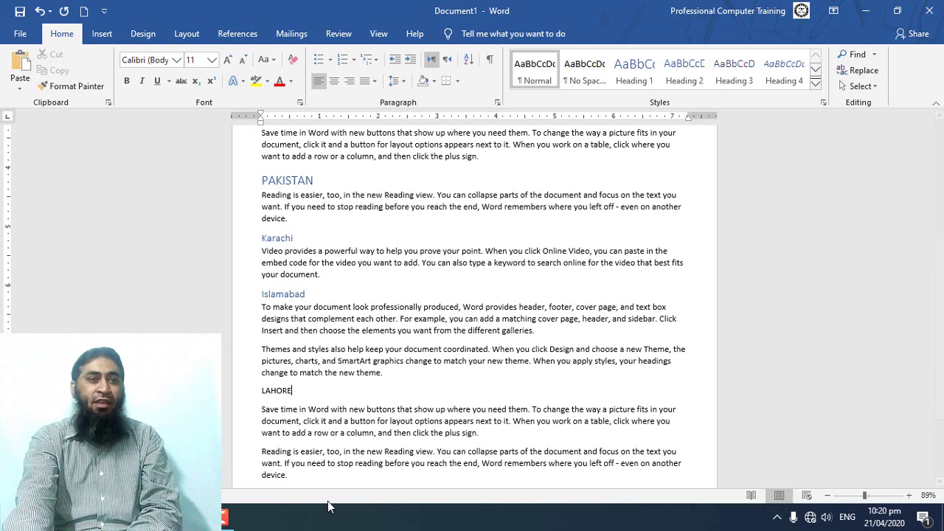
{"action": "double_click", "coordinate": [301, 397]}
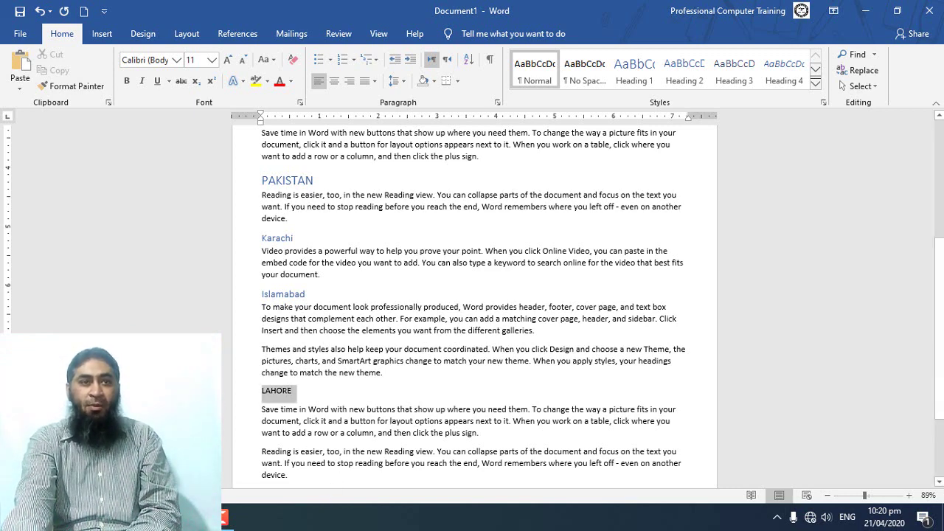
{"action": "left_click", "coordinate": [751, 87]}
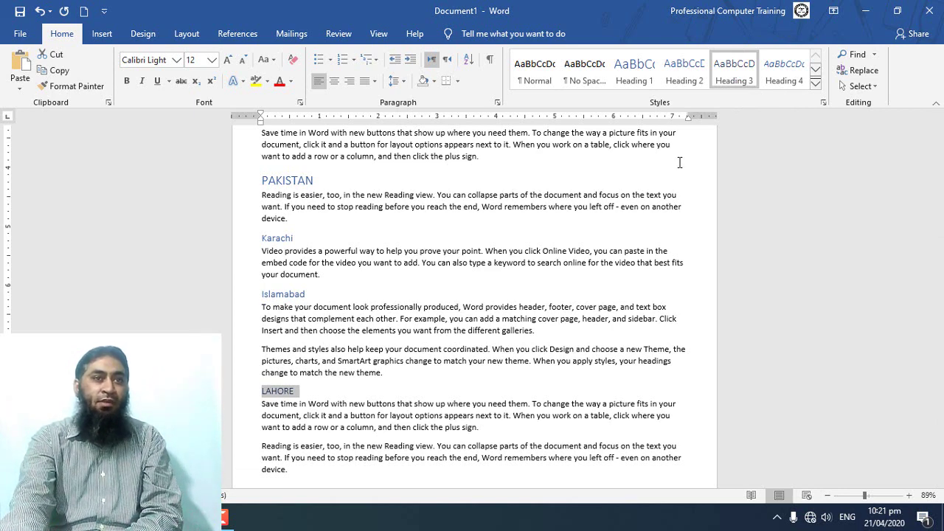
{"action": "scroll", "coordinate": [680, 162], "scroll_direction": "up", "scroll_amount": 5}
- Insert a page break before the MS WORD heading, leaving page 1 empty for the contents
{"action": "scroll", "coordinate": [434, 249], "scroll_direction": "up", "scroll_amount": 1}
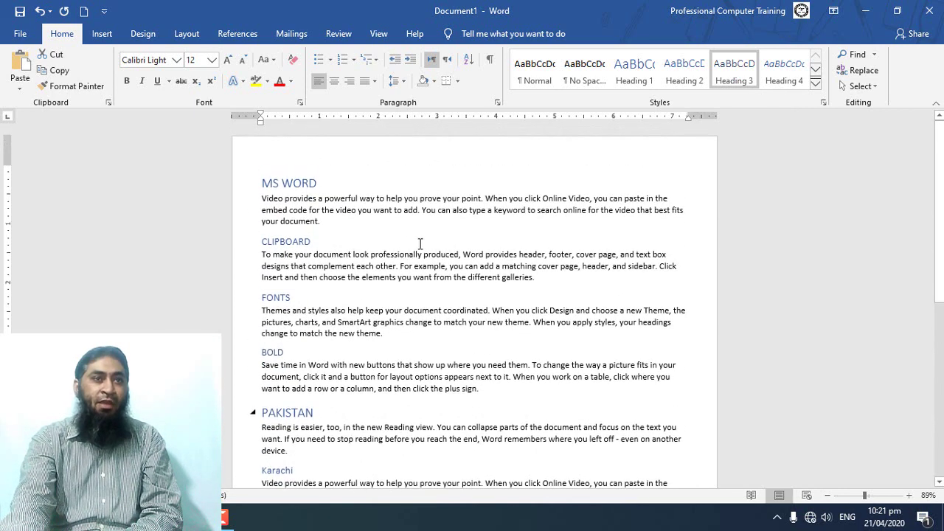
{"action": "left_click", "coordinate": [263, 183]}
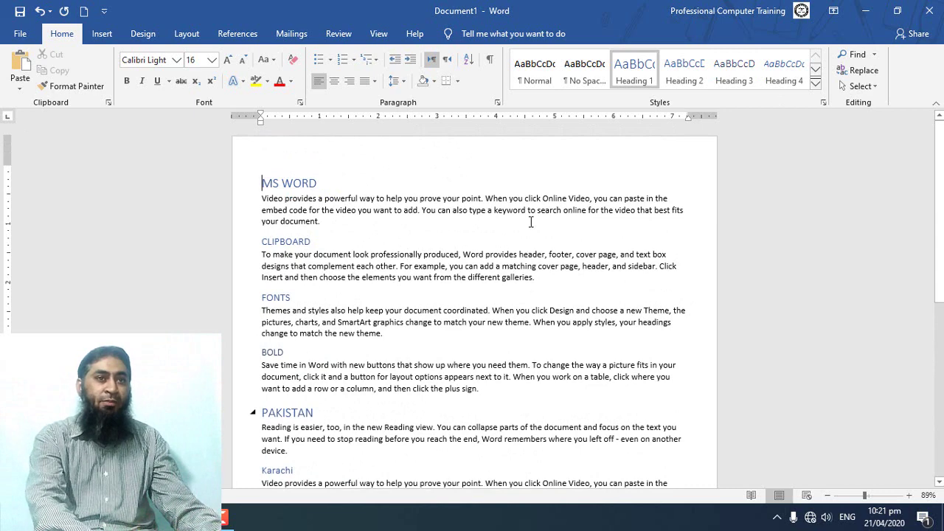
{"action": "key", "text": "ctrl+Return"}
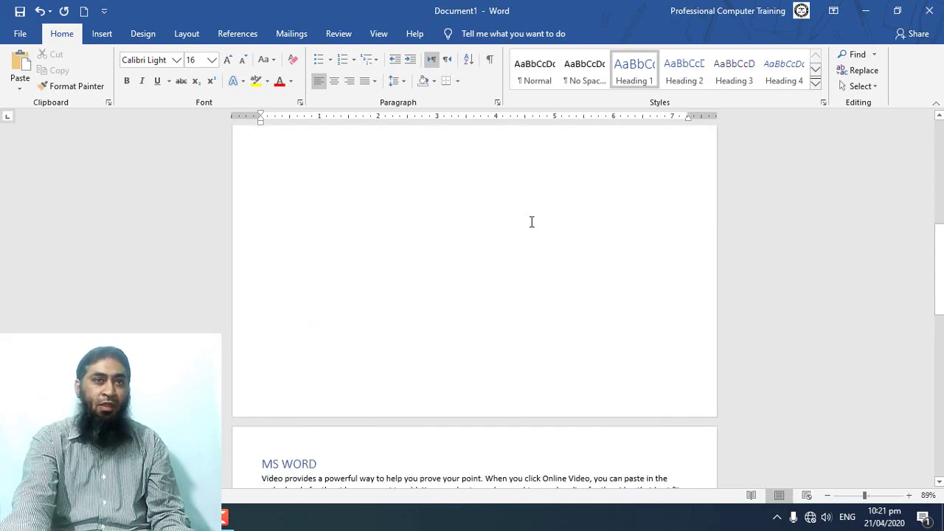
{"action": "scroll", "coordinate": [491, 236], "scroll_direction": "up", "scroll_amount": 5}
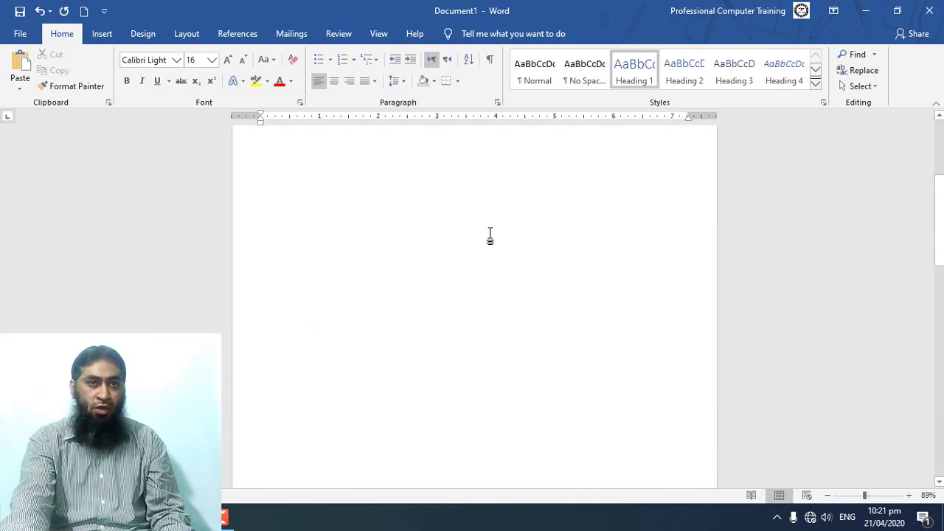
{"action": "left_click", "coordinate": [304, 174]}
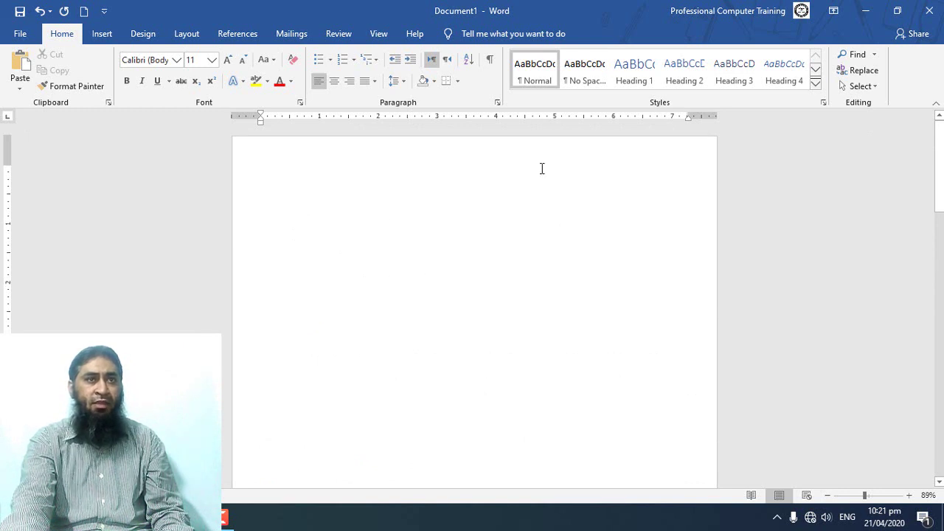
{"action": "left_click", "coordinate": [237, 34]}
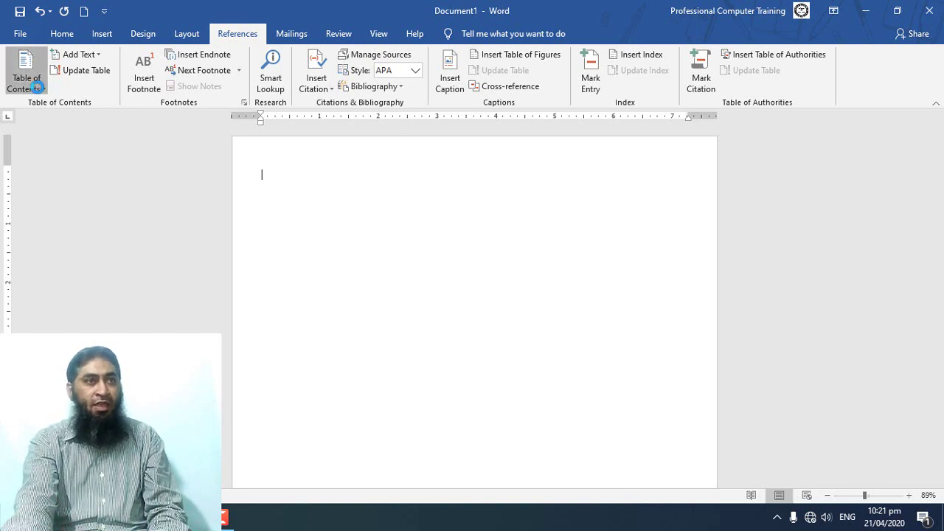
- Insert an automatic table of contents listing MS WORD, PAKISTAN and their subheadings on page 1
{"action": "left_click", "coordinate": [36, 87]}
{"action": "left_click", "coordinate": [34, 87]}
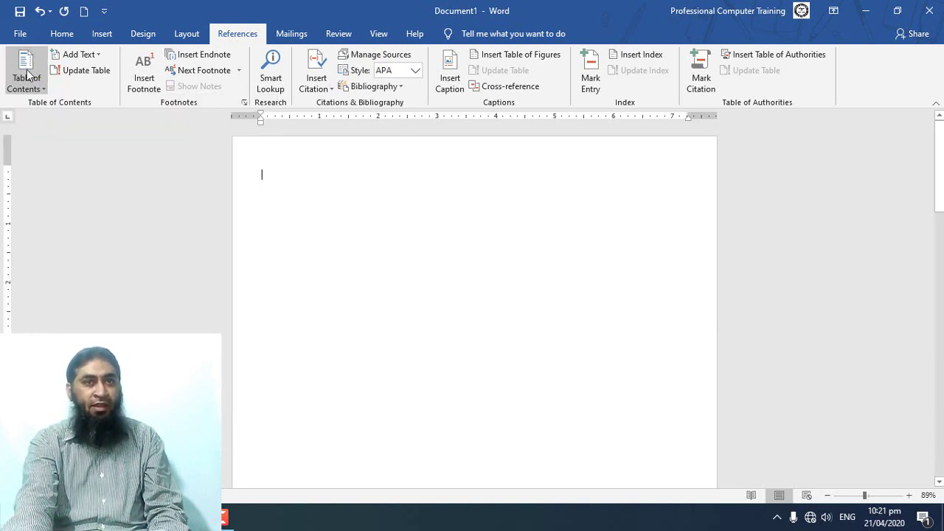
{"action": "left_click", "coordinate": [32, 86]}
{"action": "left_click", "coordinate": [60, 165]}
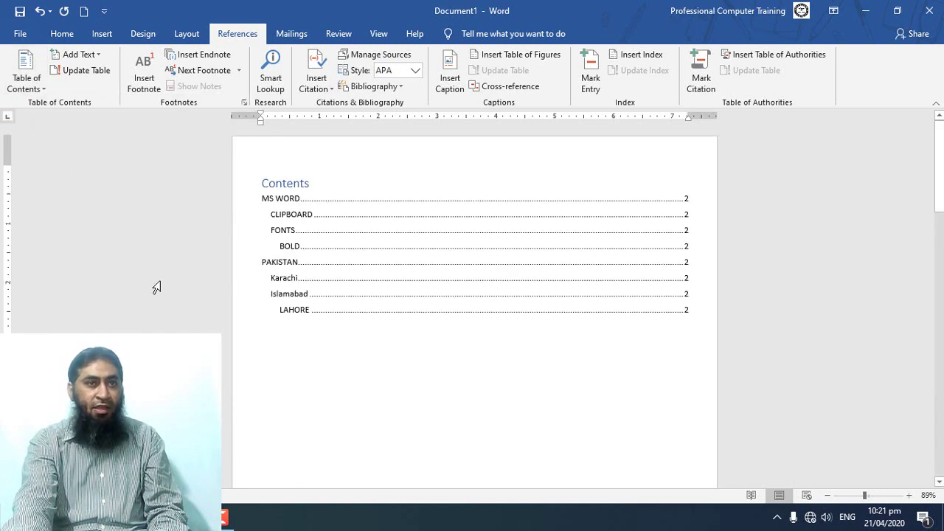
{"action": "left_click", "coordinate": [422, 265]}
{"action": "double_click", "coordinate": [379, 347]}
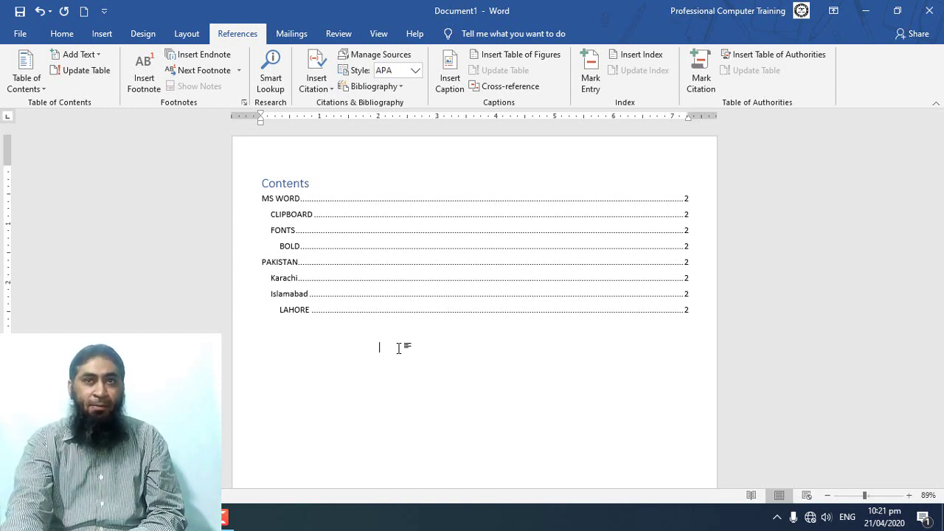
- Create a new style named 'My Style' from the Styles gallery and open its full settings
{"action": "left_click", "coordinate": [62, 33]}
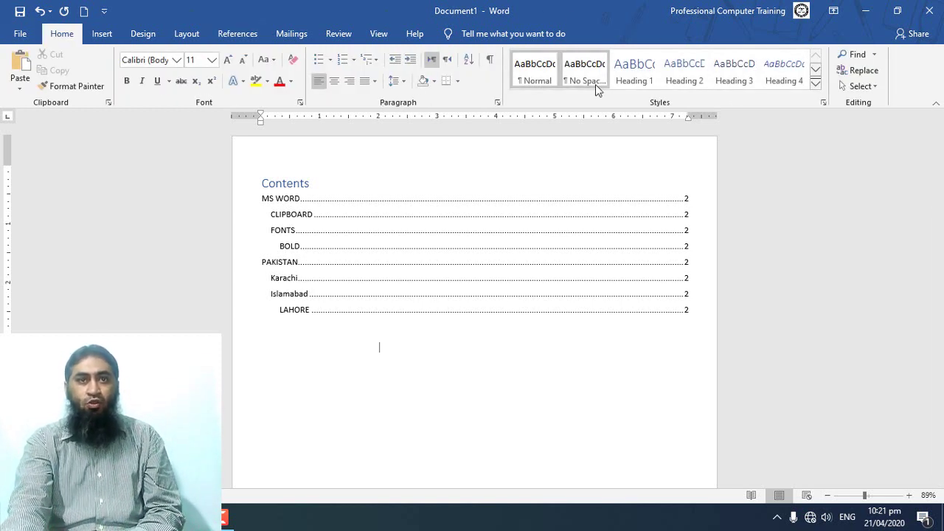
{"action": "left_click", "coordinate": [816, 84]}
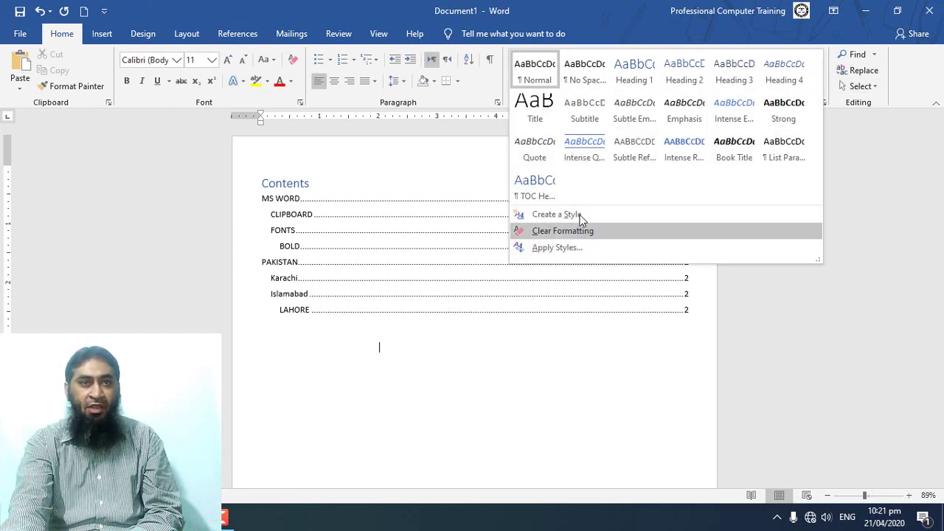
{"action": "left_click", "coordinate": [551, 215]}
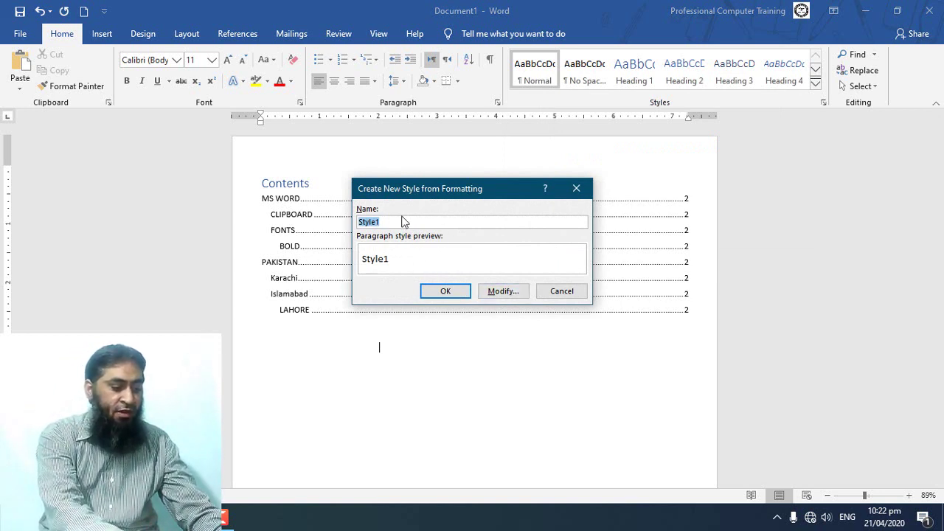
{"action": "type", "text": "My St"}
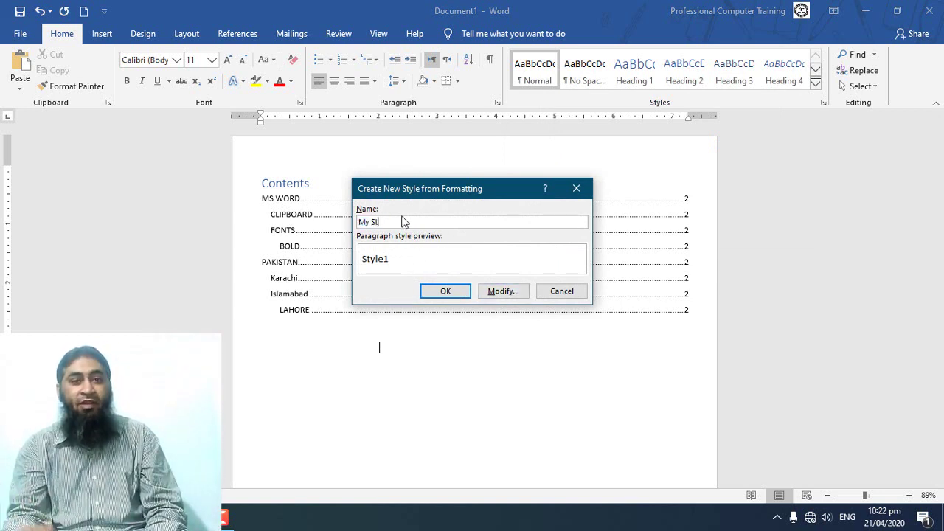
{"action": "type", "text": "yle"}
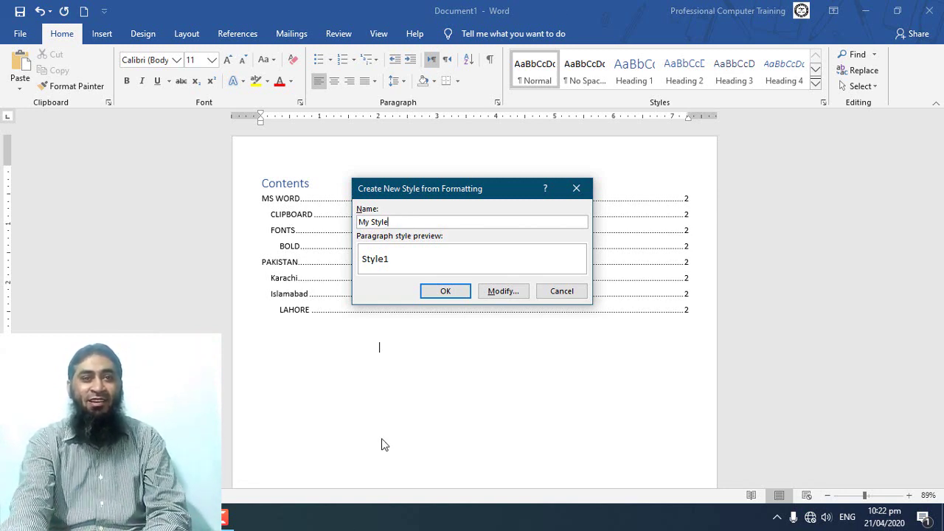
{"action": "left_click", "coordinate": [509, 291]}
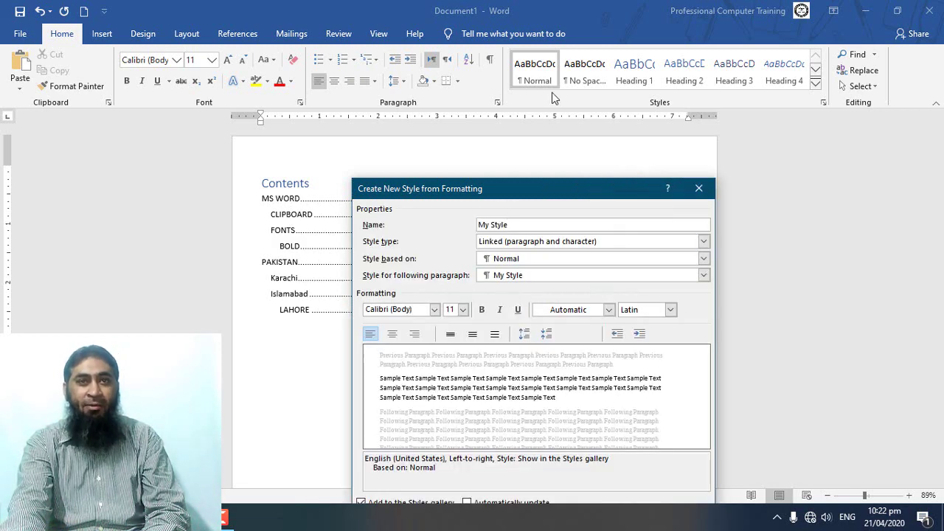
- Base My Style on Heading 1 with No Spacing as the following paragraph style
{"action": "left_click_drag", "start_coordinate": [535, 195], "coordinate": [585, 90]}
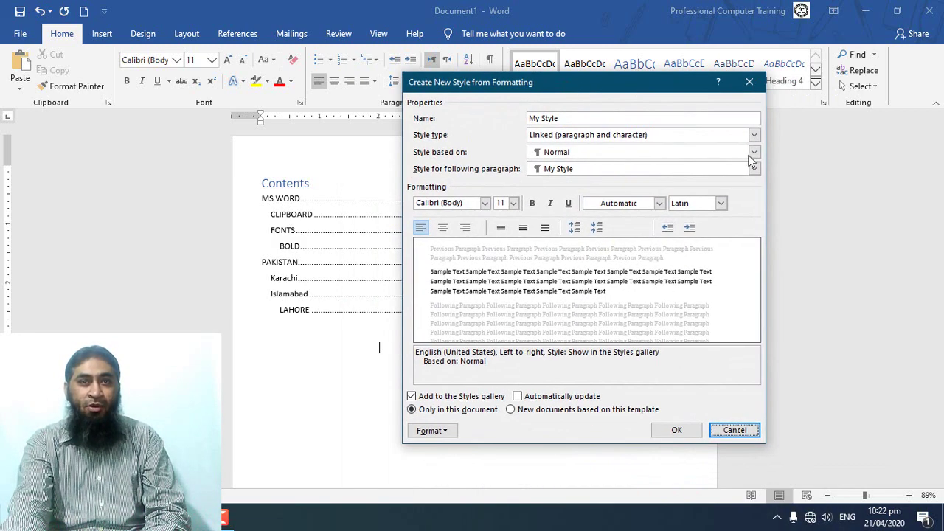
{"action": "left_click", "coordinate": [754, 152]}
{"action": "left_click", "coordinate": [719, 191]}
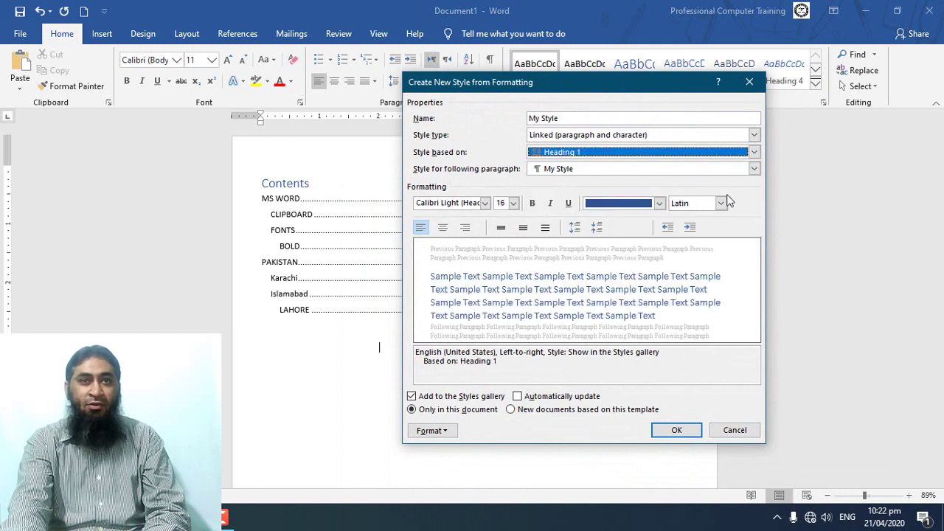
{"action": "left_click", "coordinate": [754, 169]}
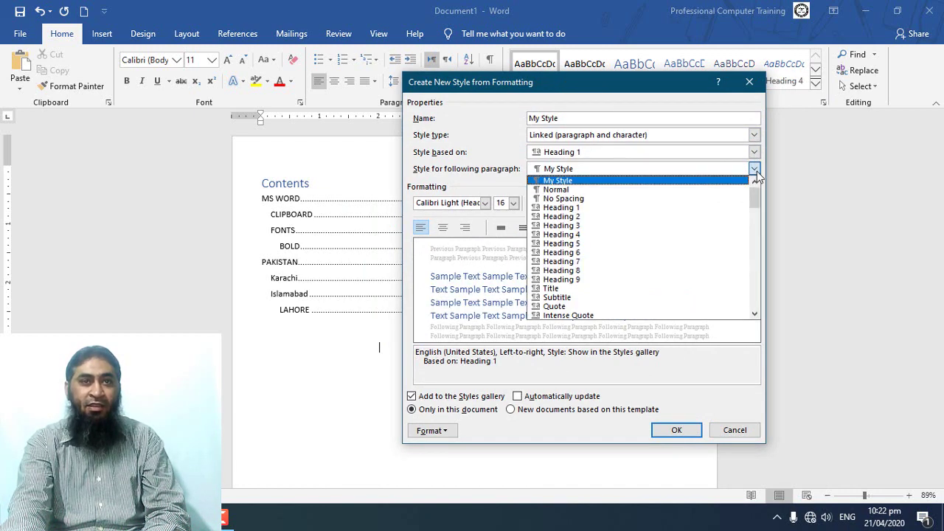
{"action": "left_click", "coordinate": [660, 195]}
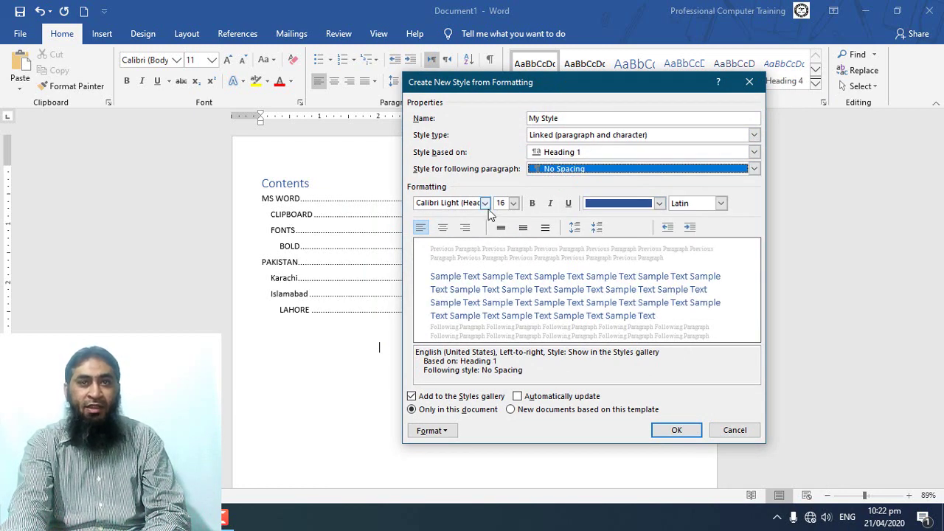
- Give My Style red, bold, italic, underlined Aatrix OCR A Extended text and save it
{"action": "left_click", "coordinate": [486, 203]}
{"action": "left_click", "coordinate": [472, 447]}
{"action": "left_click", "coordinate": [655, 213]}
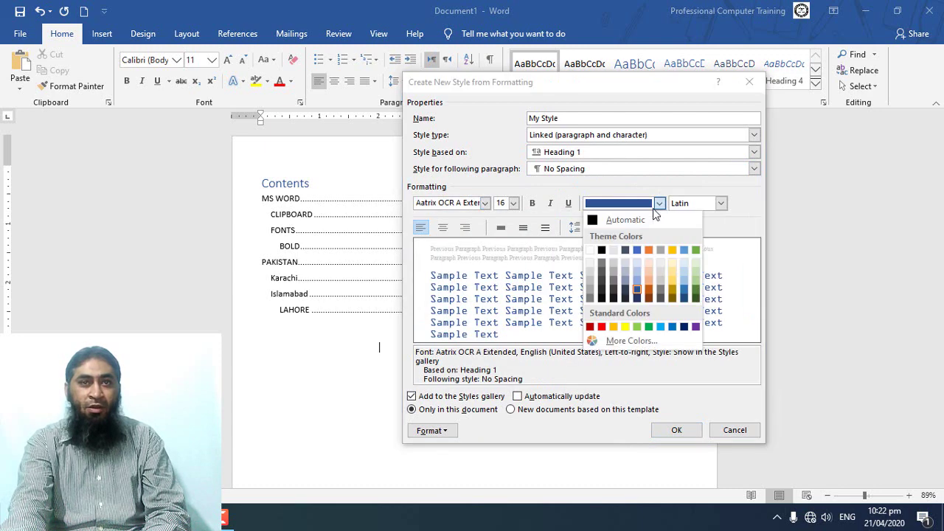
{"action": "left_click", "coordinate": [602, 327]}
{"action": "left_click", "coordinate": [532, 204]}
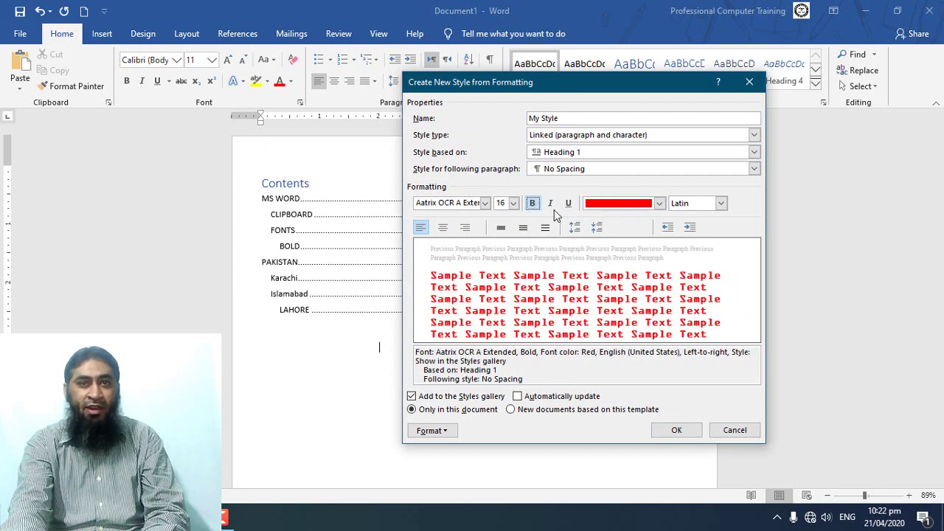
{"action": "left_click", "coordinate": [550, 204]}
{"action": "left_click", "coordinate": [568, 204]}
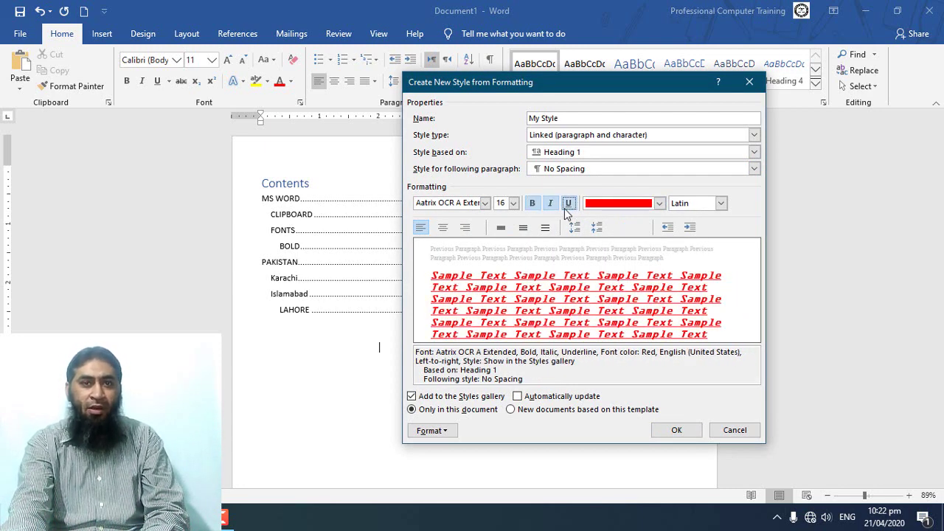
{"action": "left_click", "coordinate": [721, 203]}
{"action": "left_click", "coordinate": [694, 224]}
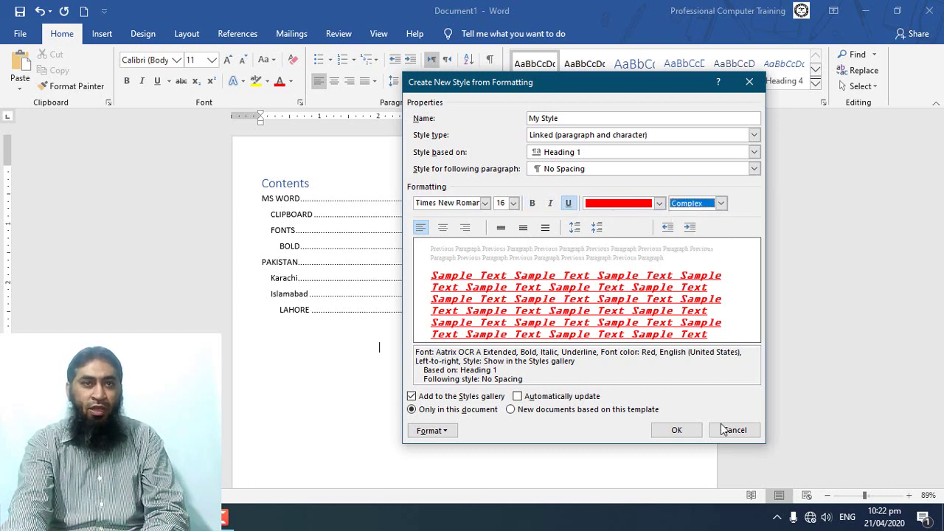
{"action": "left_click", "coordinate": [676, 430]}
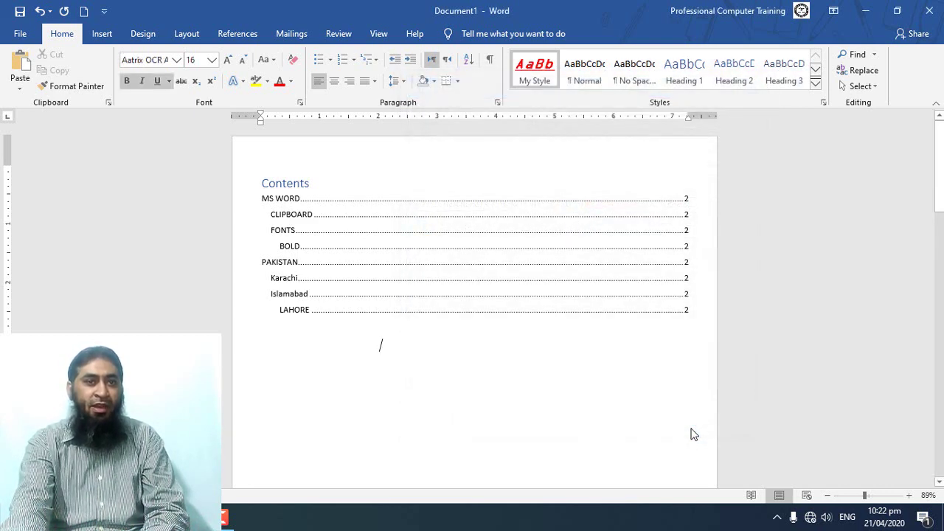
- Apply My Style to the 'Themes and styles…' paragraph under the Islamabad heading
{"action": "scroll", "coordinate": [485, 347], "scroll_direction": "down", "scroll_amount": 4}
{"action": "scroll", "coordinate": [485, 348], "scroll_direction": "down", "scroll_amount": 5}
{"action": "scroll", "coordinate": [491, 359], "scroll_direction": "down", "scroll_amount": 8}
{"action": "scroll", "coordinate": [498, 354], "scroll_direction": "down", "scroll_amount": 1}
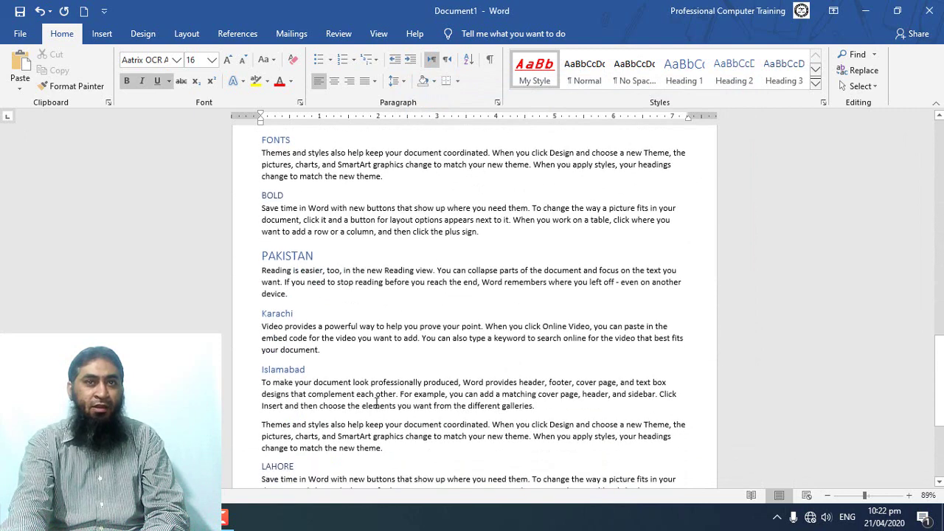
{"action": "double_click", "coordinate": [246, 425]}
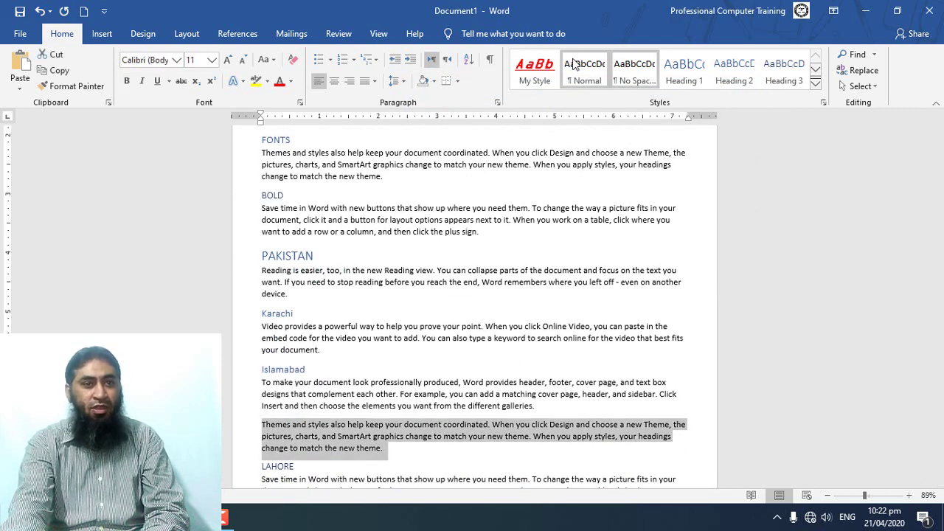
{"action": "left_click", "coordinate": [541, 68]}
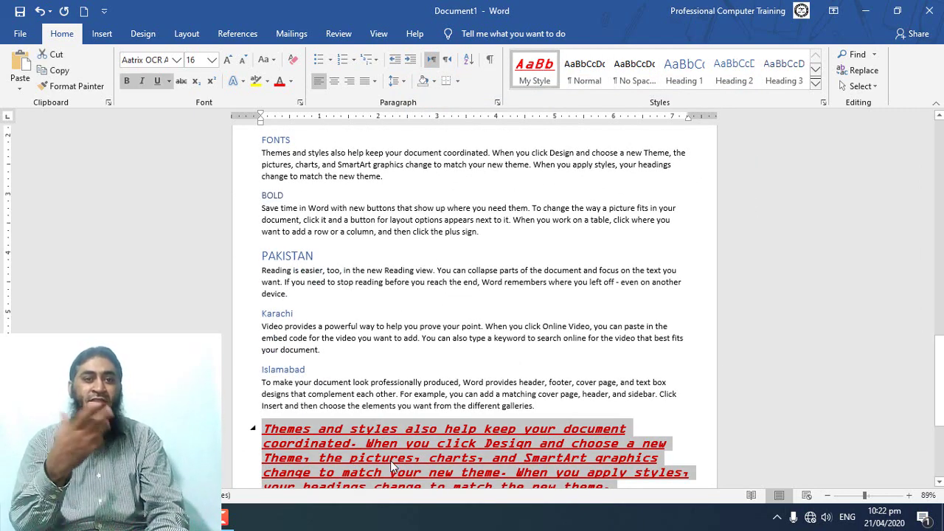